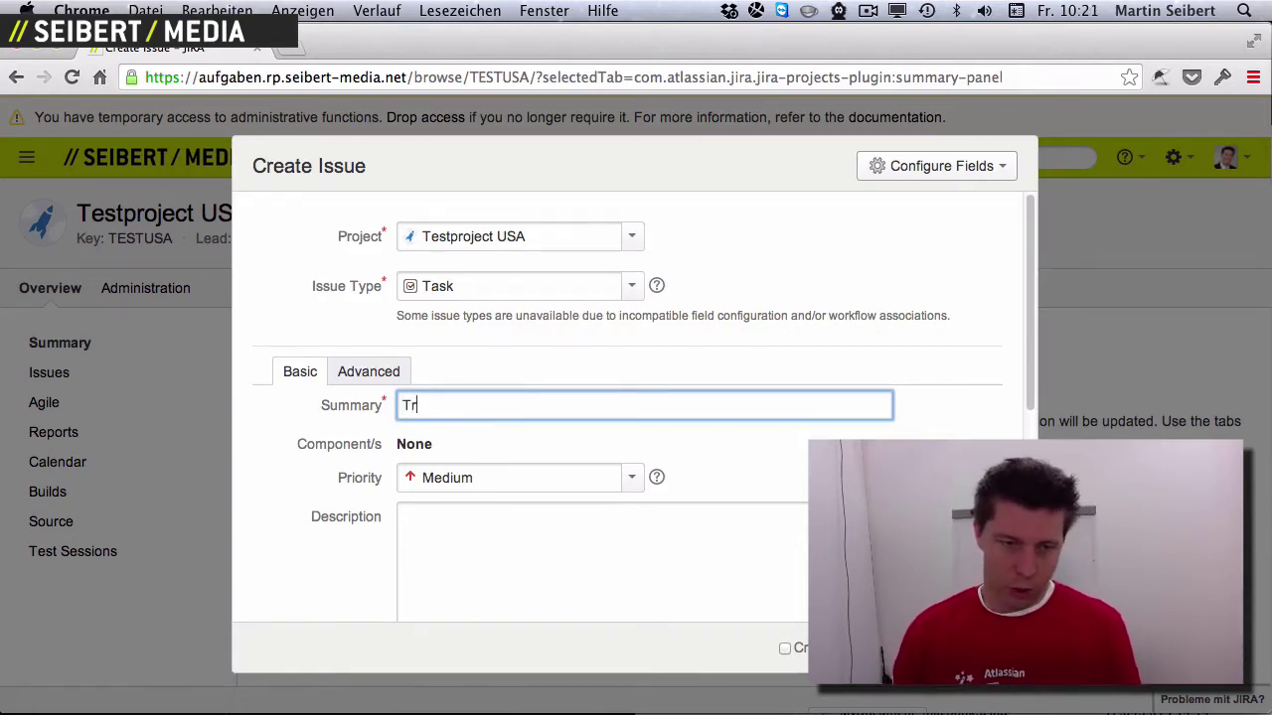
- Enter the new task's summary as "Try to find out how this silly JIRA works"
{"action": "type", "text": "find ou"}
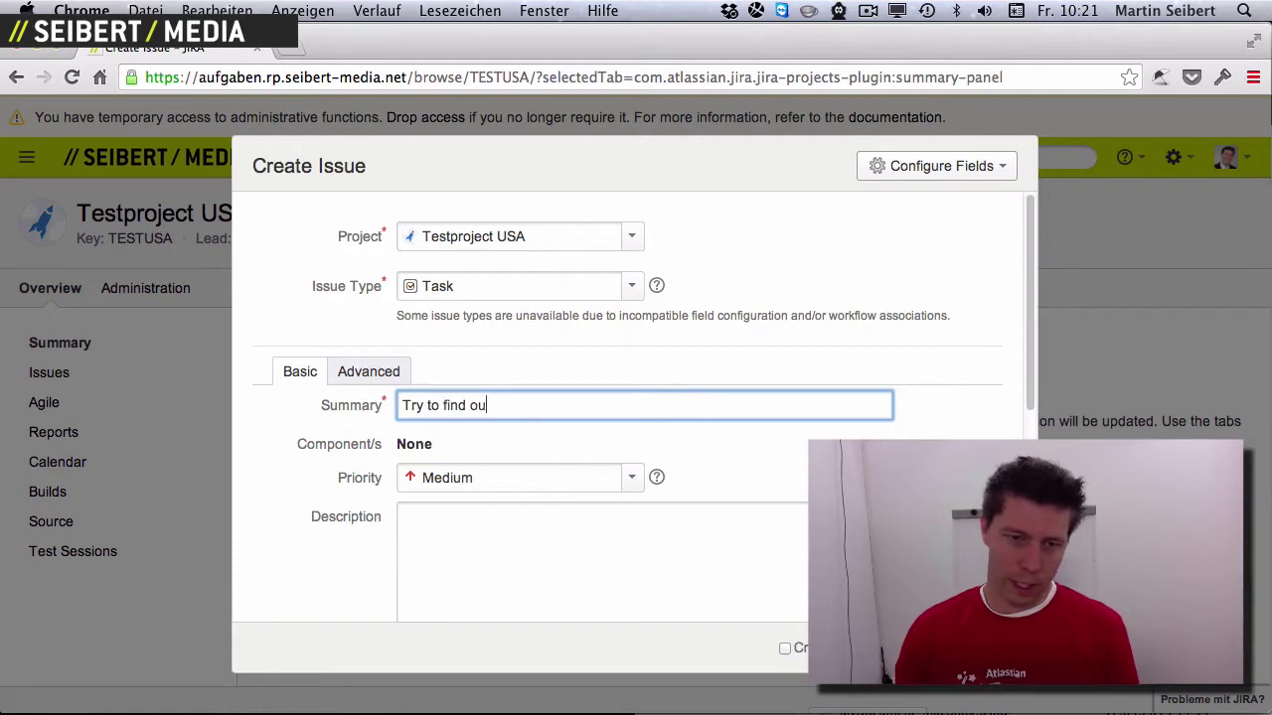
{"action": "type", "text": "t how this si"}
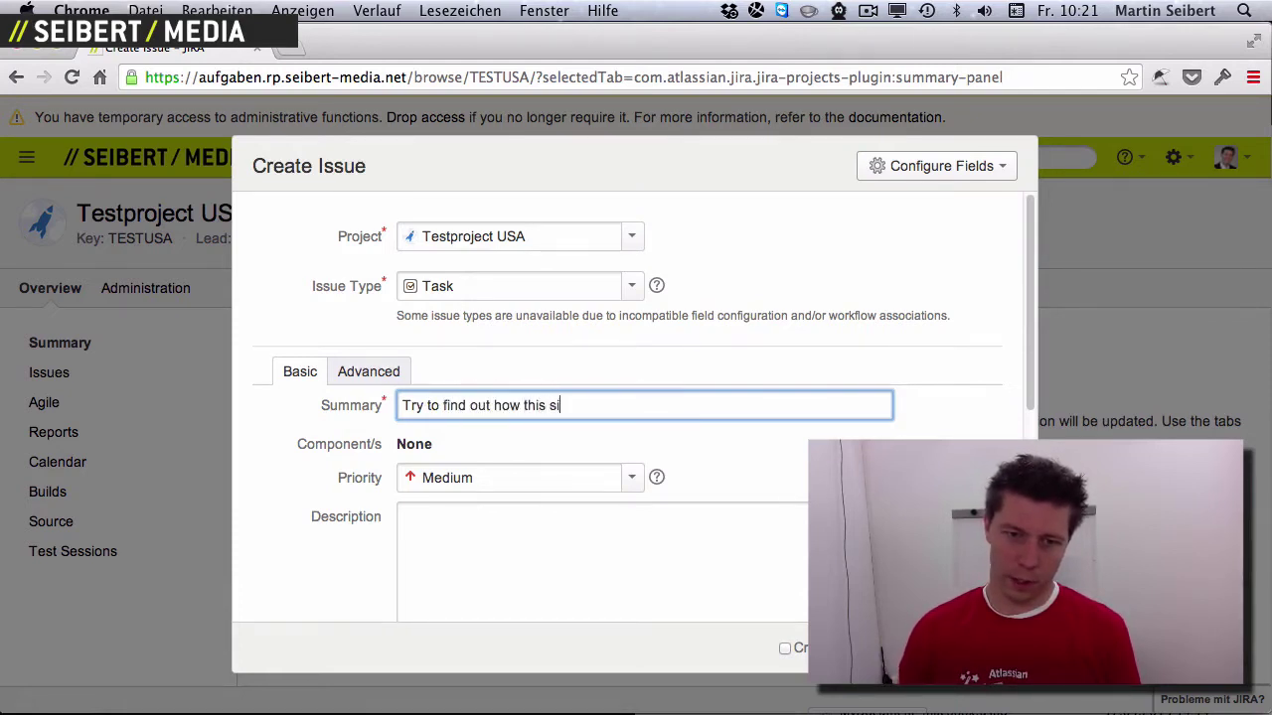
{"action": "type", "text": "lly JIRA works"}
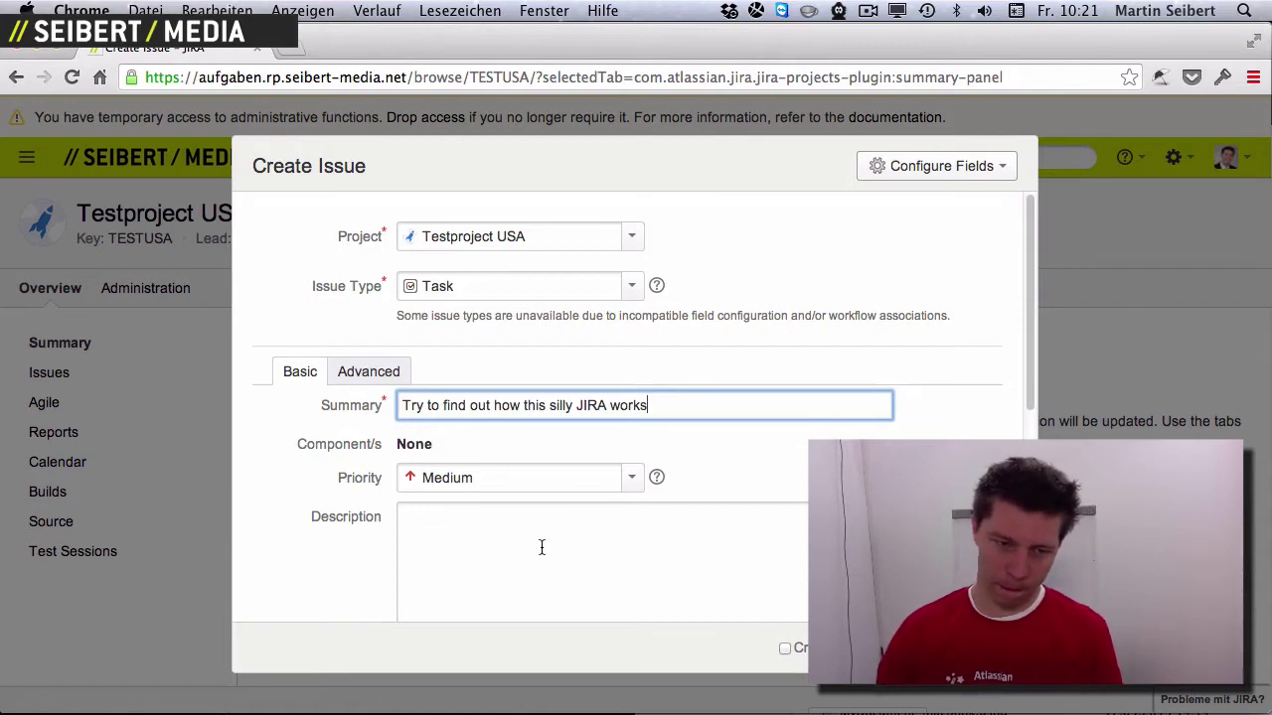
- Enter the task's description as "We need to test and try and test and try."
{"action": "left_click", "coordinate": [541, 547]}
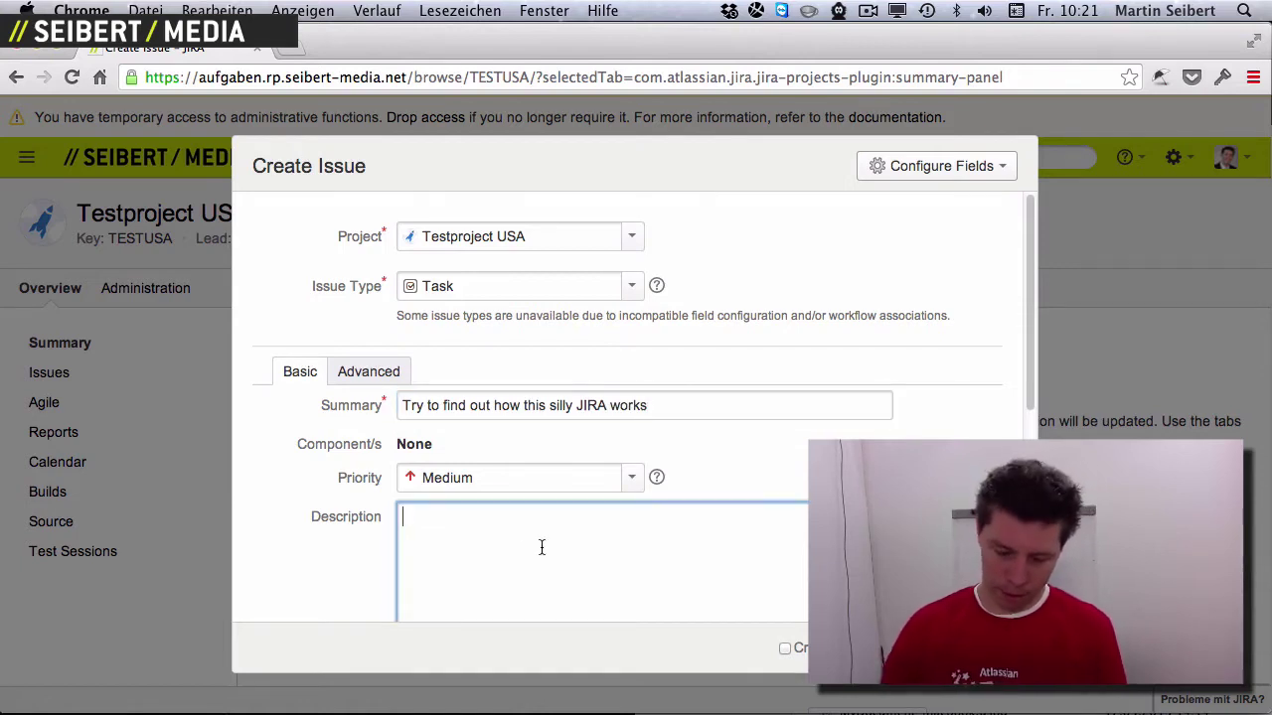
{"action": "type", "text": "We ne"}
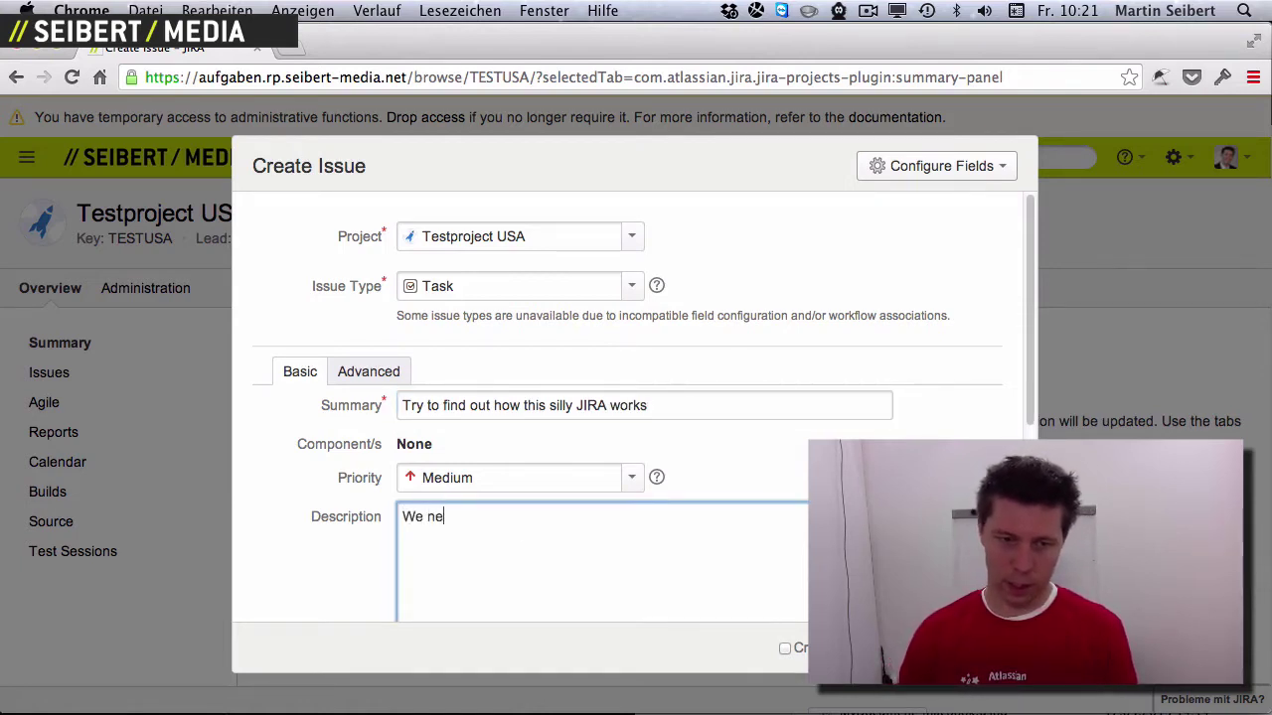
{"action": "type", "text": "ed t"}
{"action": "key", "text": "BackSpace"}
{"action": "type", "text": "ed to"}
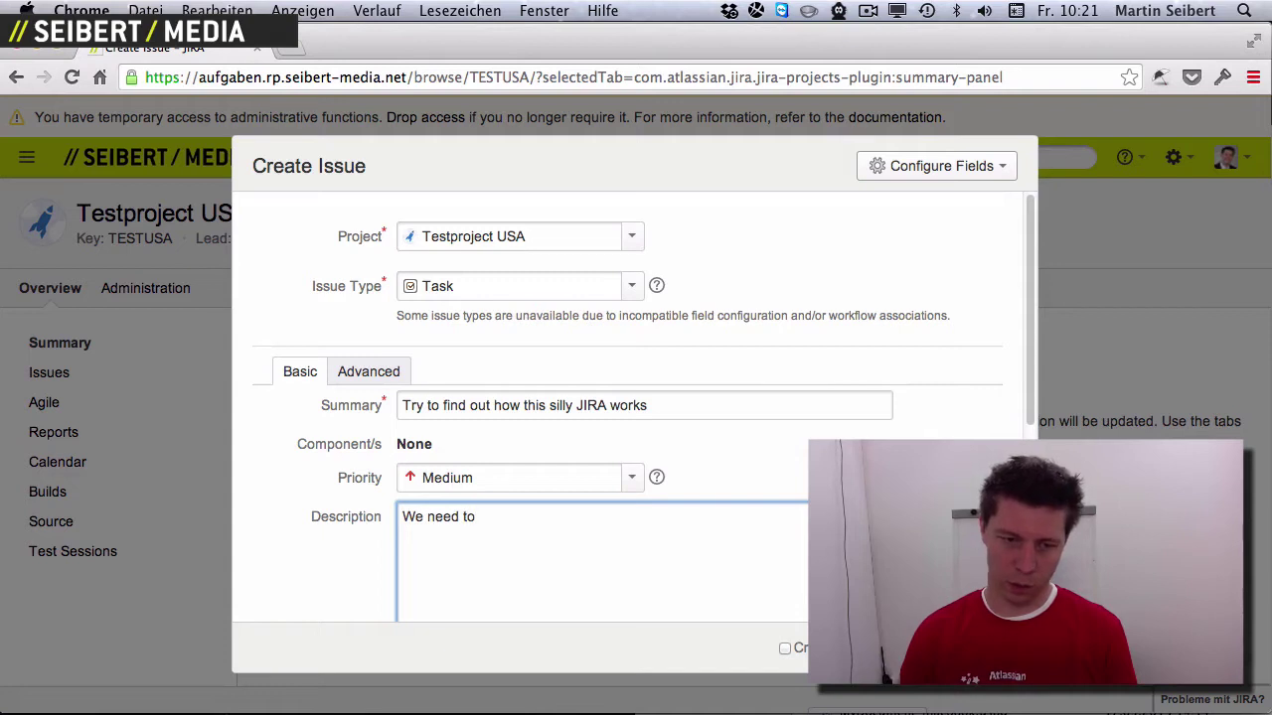
{"action": "type", "text": " test and try"}
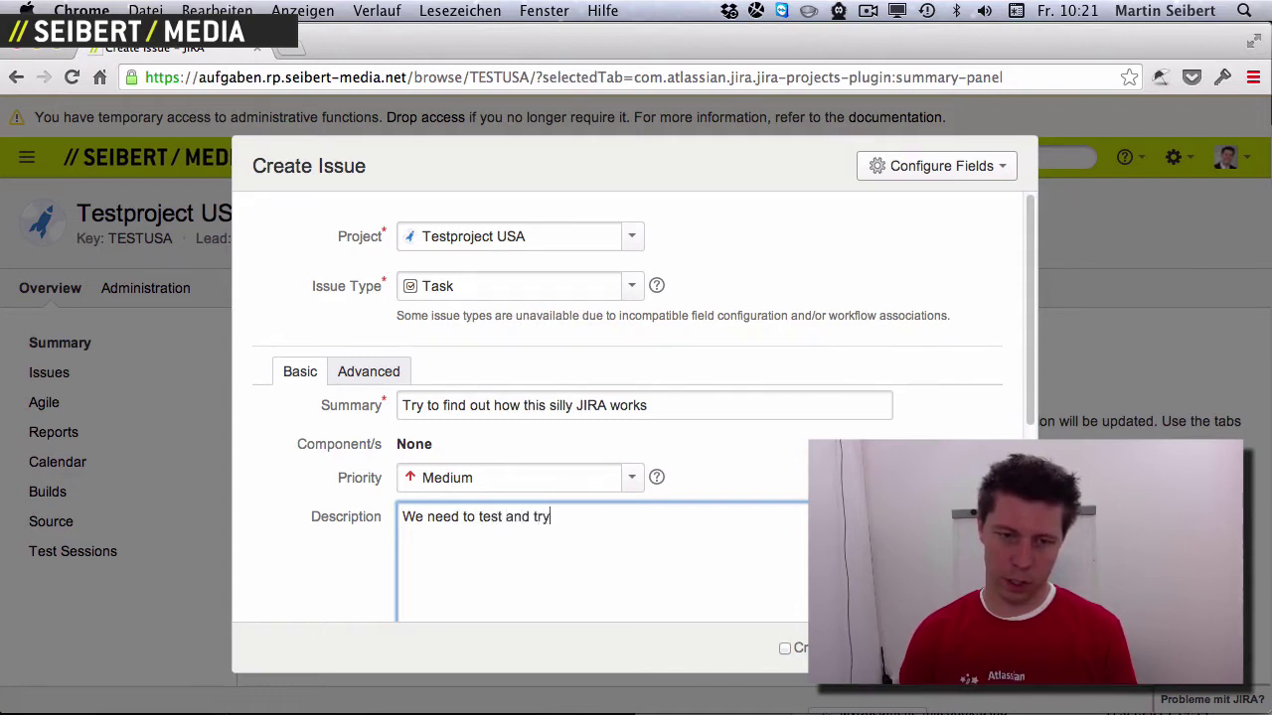
{"action": "type", "text": " and test and try."}
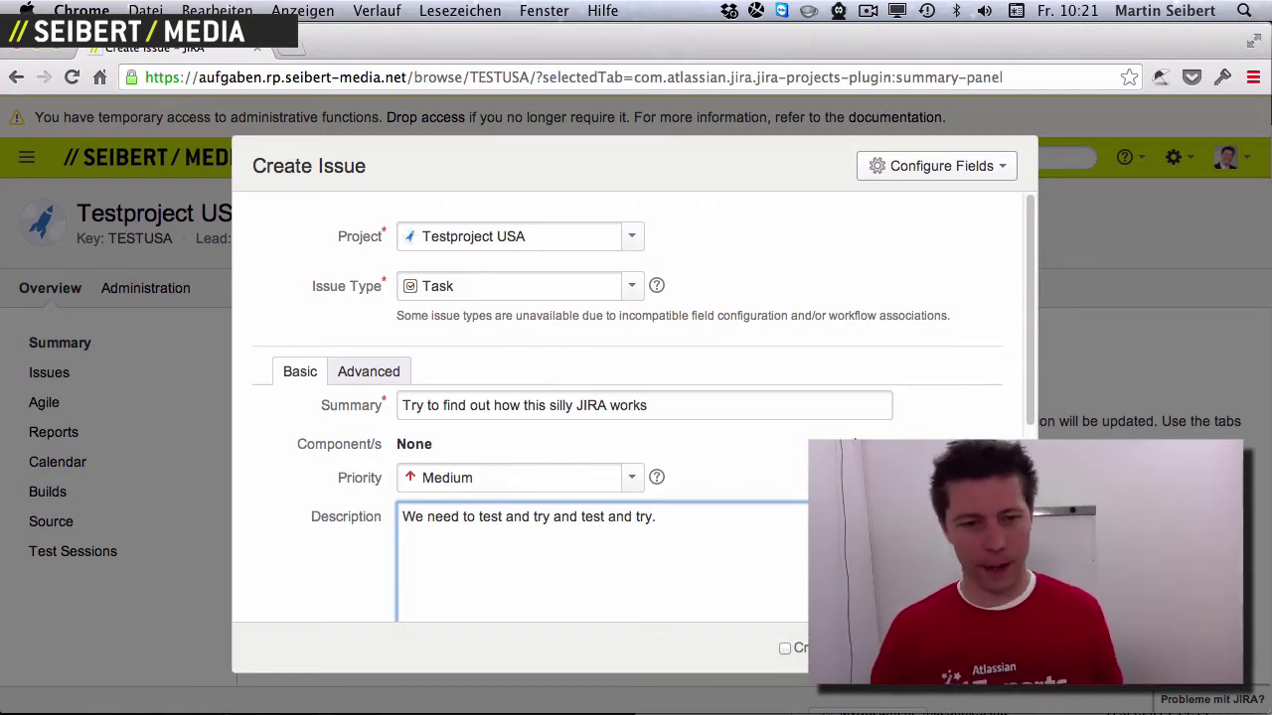
- Set the new task's priority to Firelane
{"action": "scroll", "coordinate": [733, 479], "scroll_direction": "down", "scroll_amount": 2}
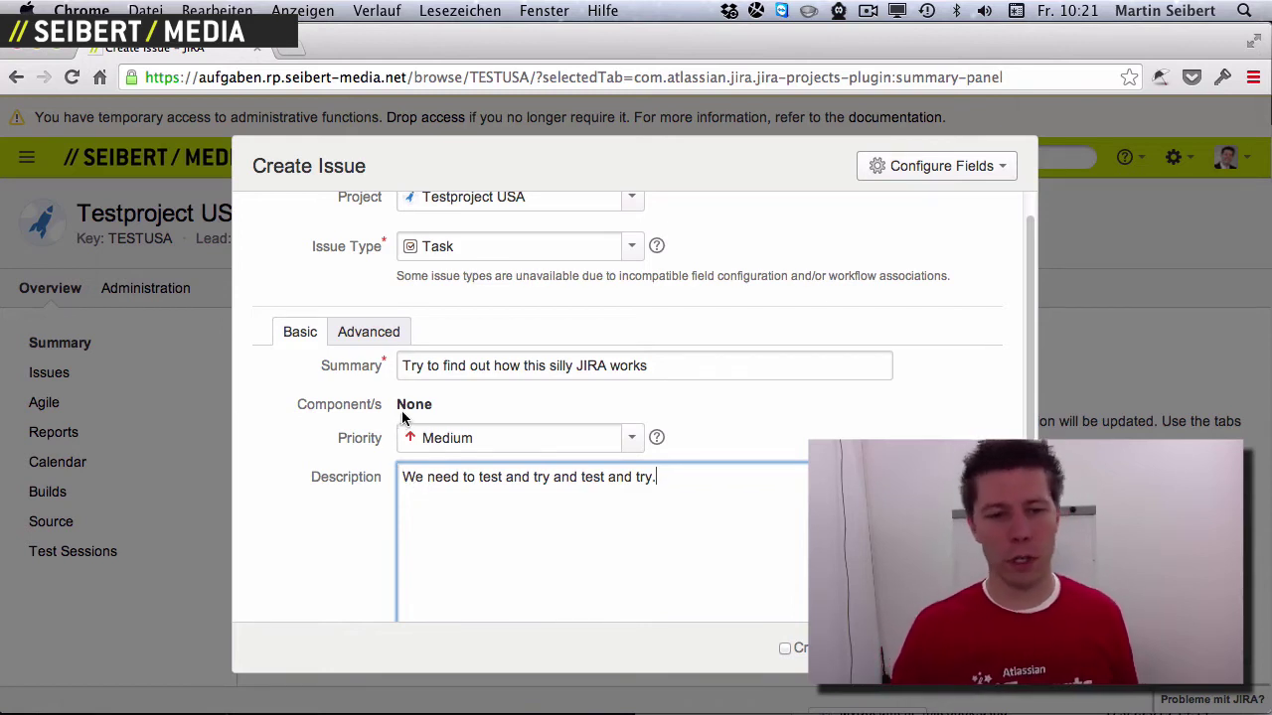
{"action": "left_click", "coordinate": [433, 438]}
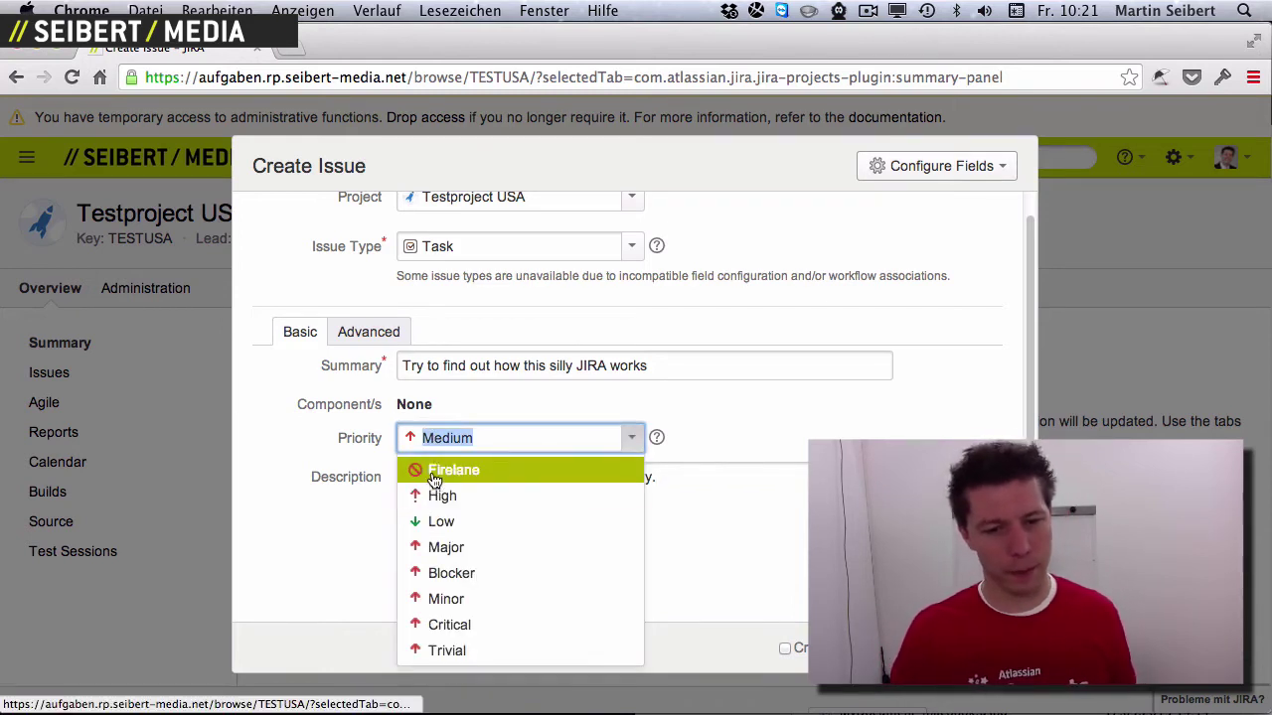
{"action": "left_click", "coordinate": [434, 470]}
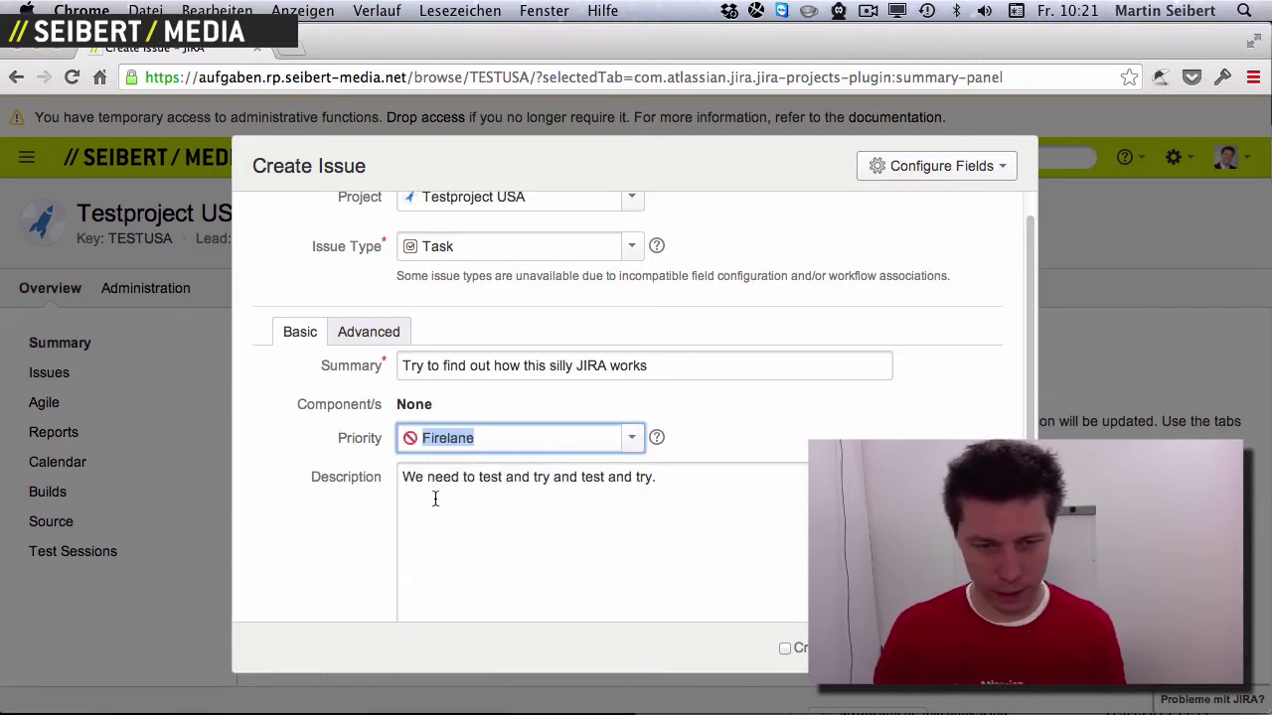
{"action": "left_click", "coordinate": [363, 519]}
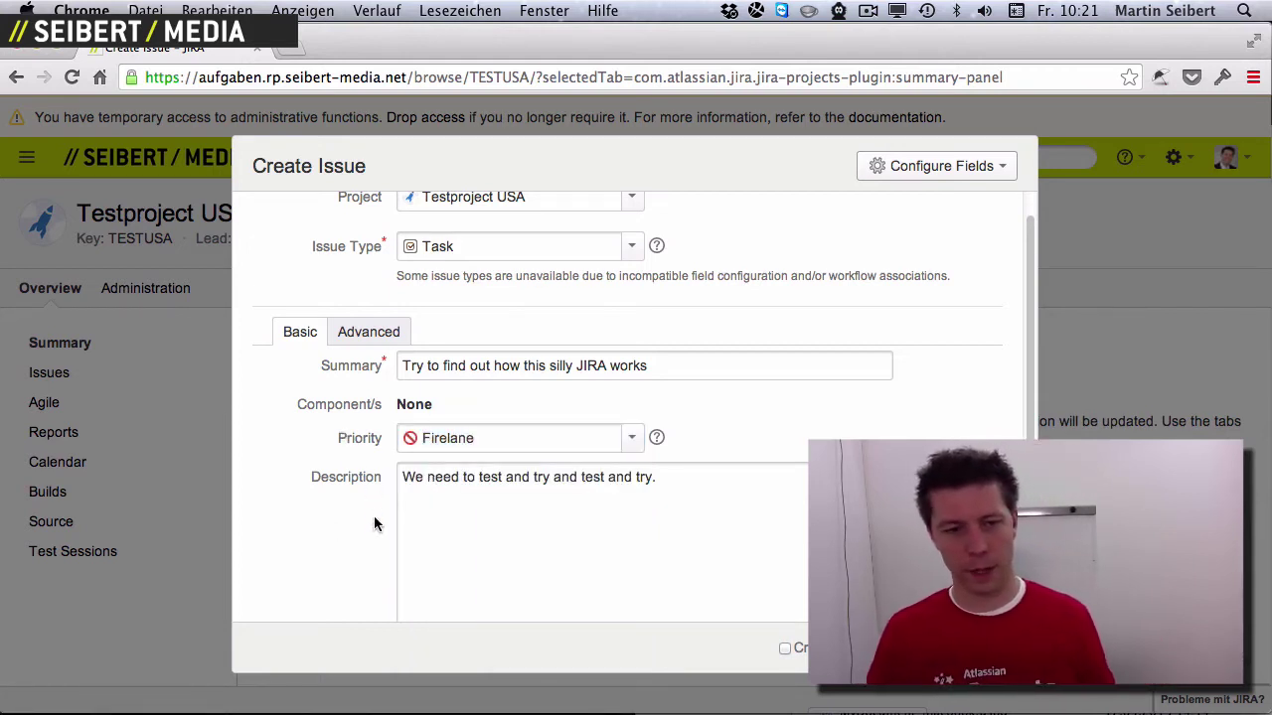
- Review the remaining basic fields and the advanced fields of the new issue form, including estimate, attachment and dates
{"action": "scroll", "coordinate": [373, 515], "scroll_direction": "down", "scroll_amount": 5}
{"action": "scroll", "coordinate": [375, 524], "scroll_direction": "down", "scroll_amount": 1}
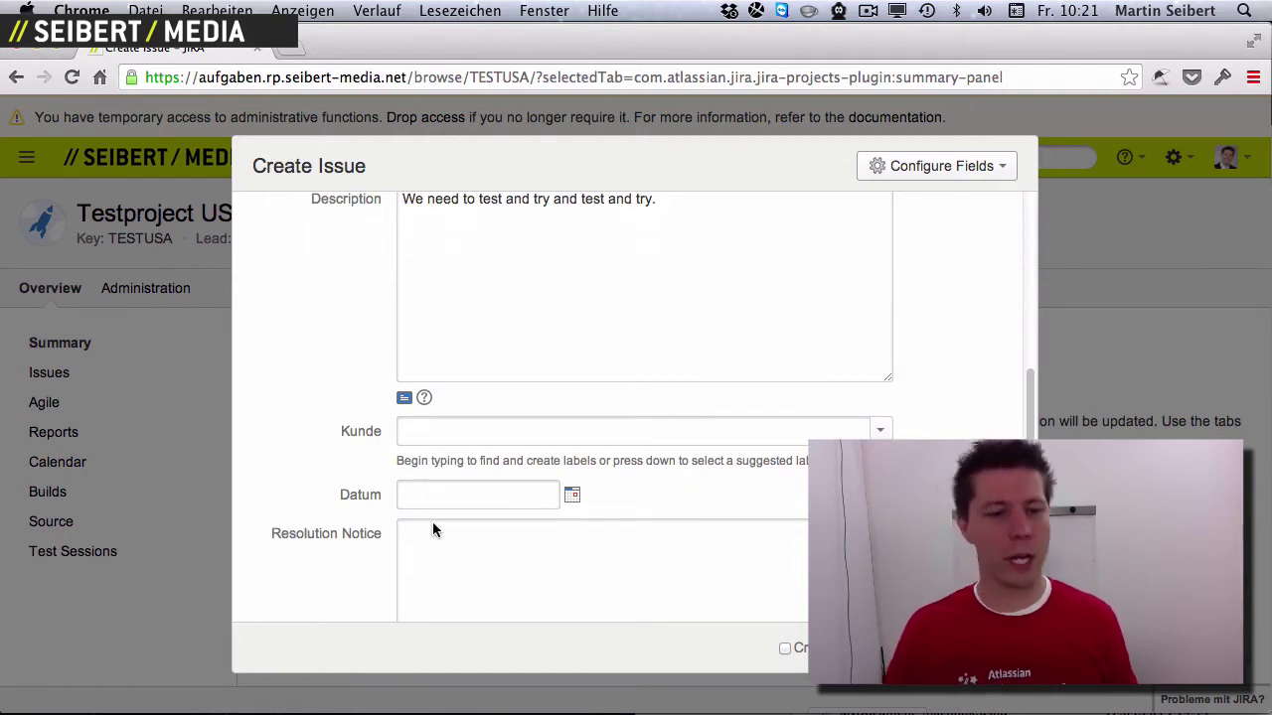
{"action": "scroll", "coordinate": [429, 563], "scroll_direction": "down", "scroll_amount": 1}
{"action": "scroll", "coordinate": [427, 556], "scroll_direction": "up", "scroll_amount": 7}
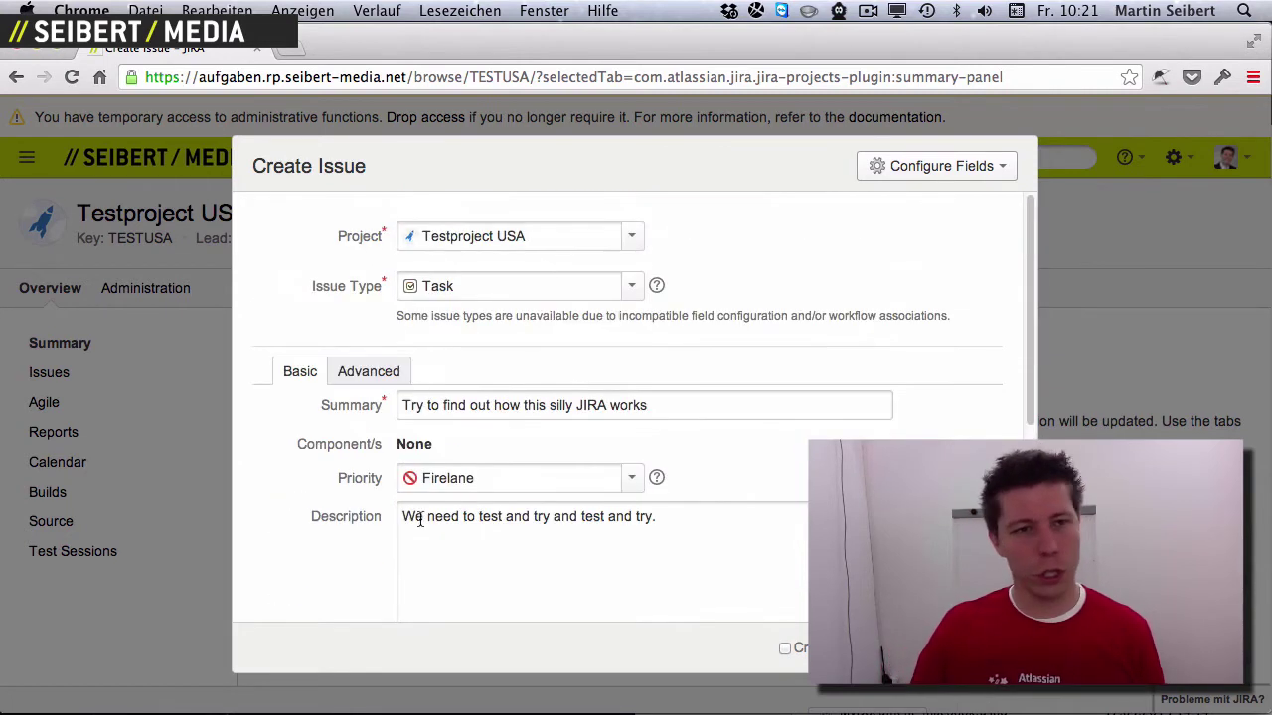
{"action": "left_click", "coordinate": [368, 372]}
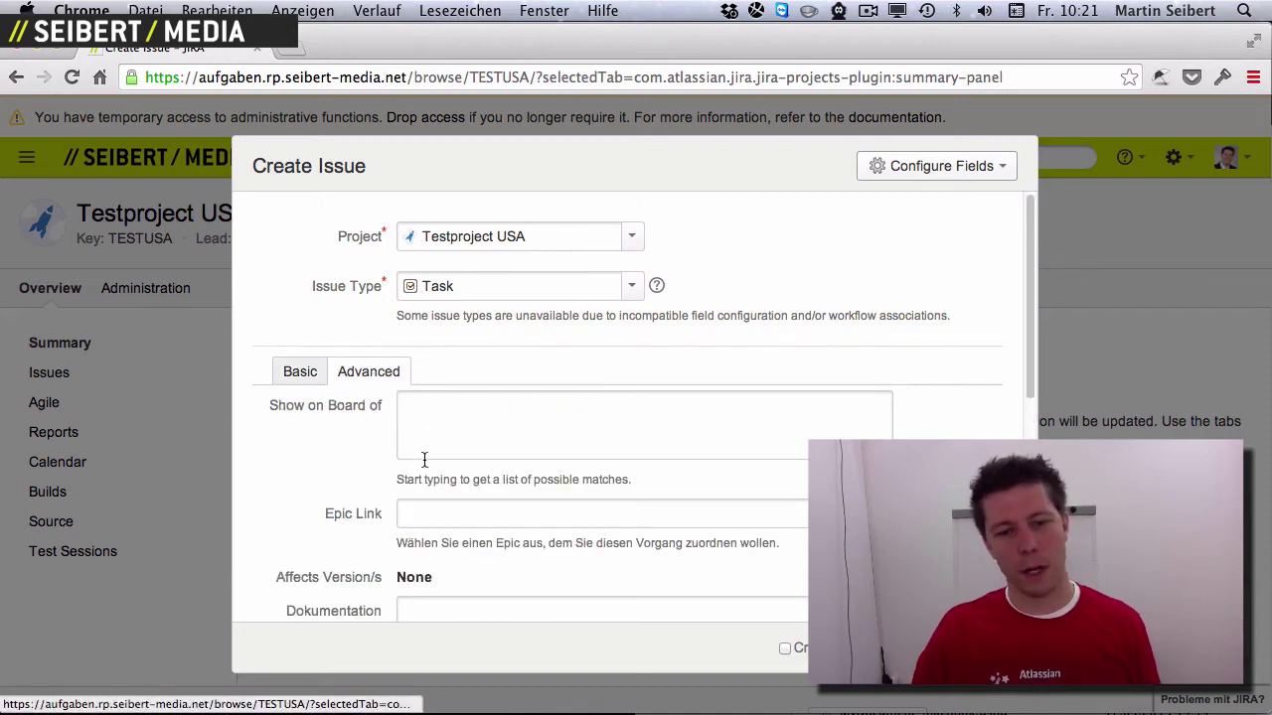
{"action": "scroll", "coordinate": [397, 460], "scroll_direction": "down", "scroll_amount": 5}
{"action": "scroll", "coordinate": [397, 464], "scroll_direction": "down", "scroll_amount": 3}
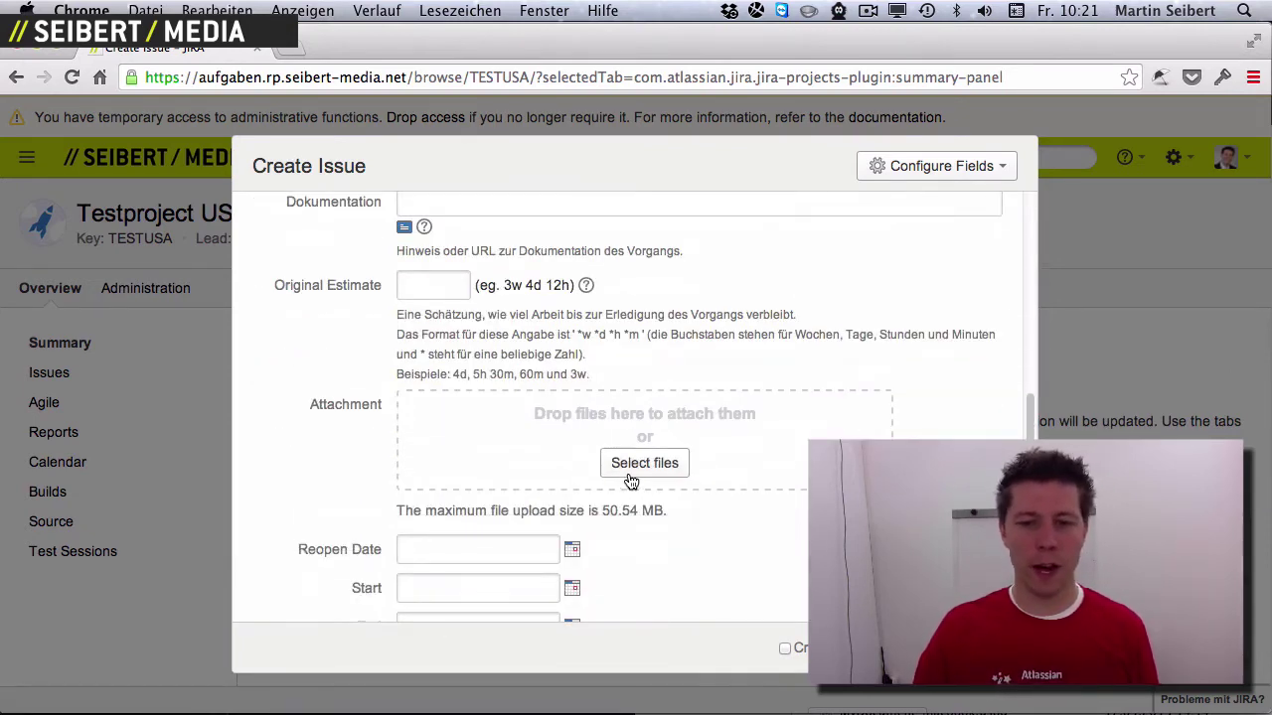
{"action": "scroll", "coordinate": [392, 563], "scroll_direction": "down", "scroll_amount": 1}
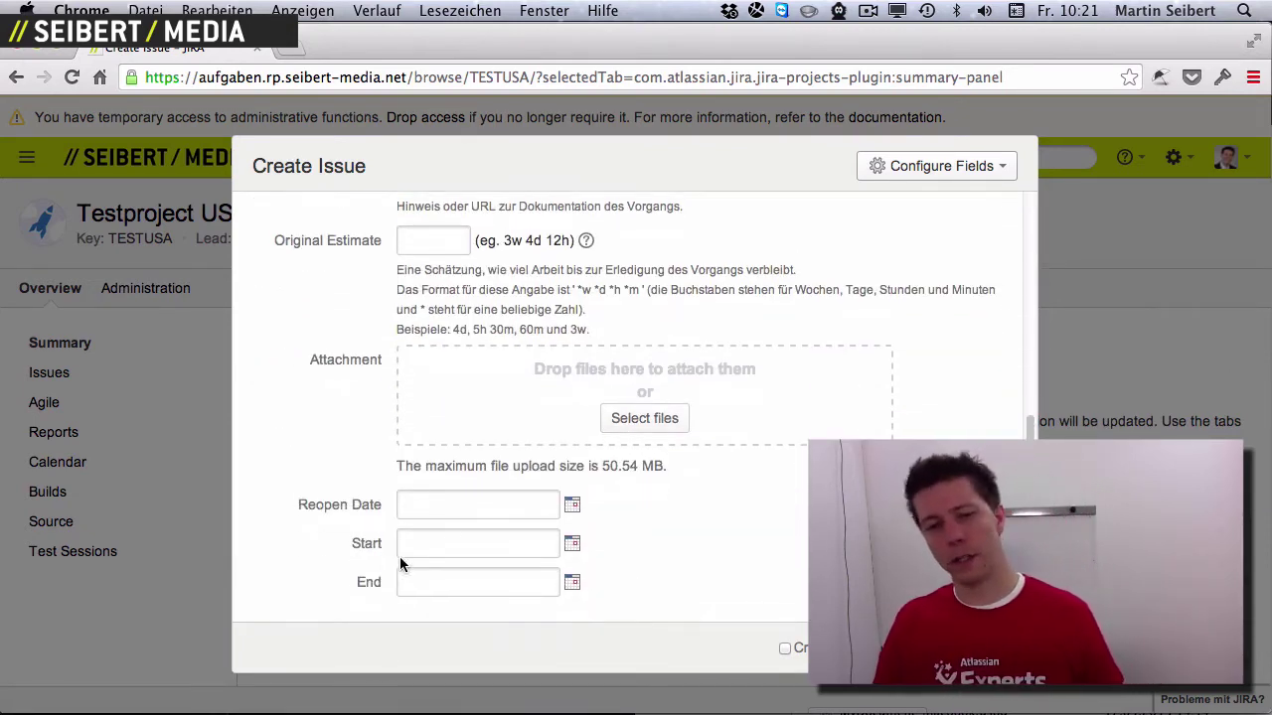
{"action": "scroll", "coordinate": [452, 556], "scroll_direction": "up", "scroll_amount": 8}
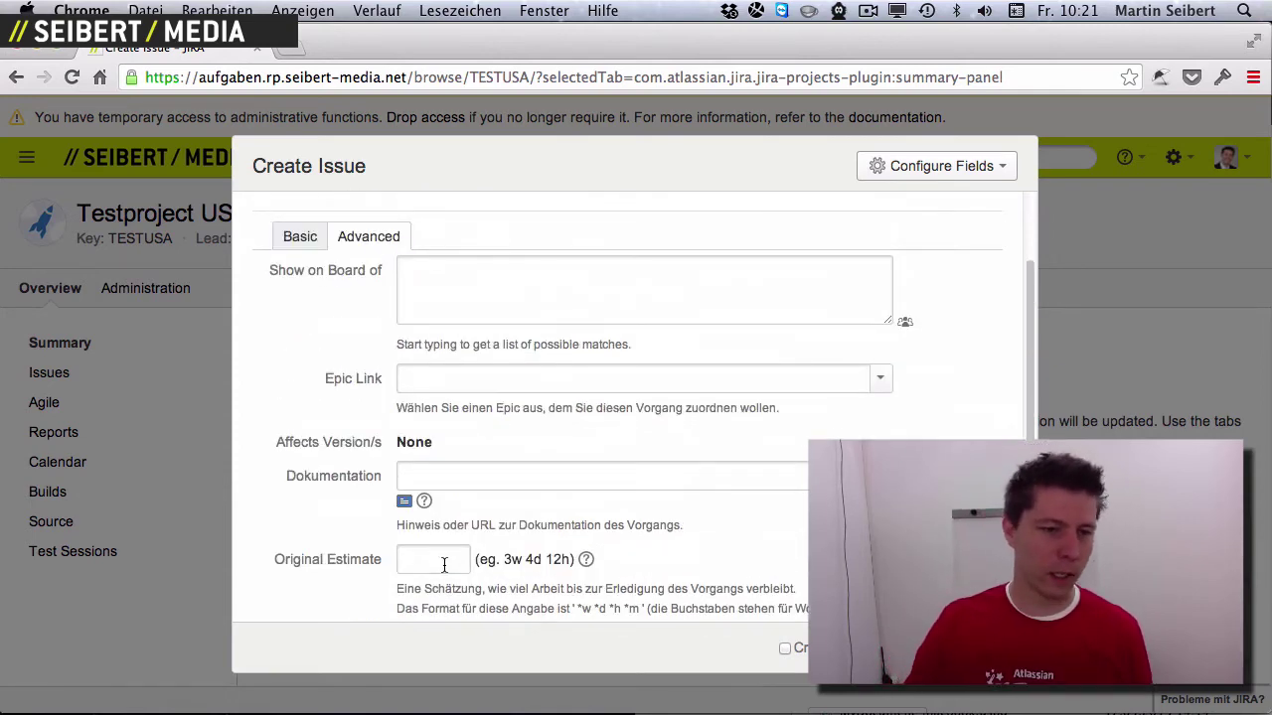
{"action": "left_click", "coordinate": [310, 243]}
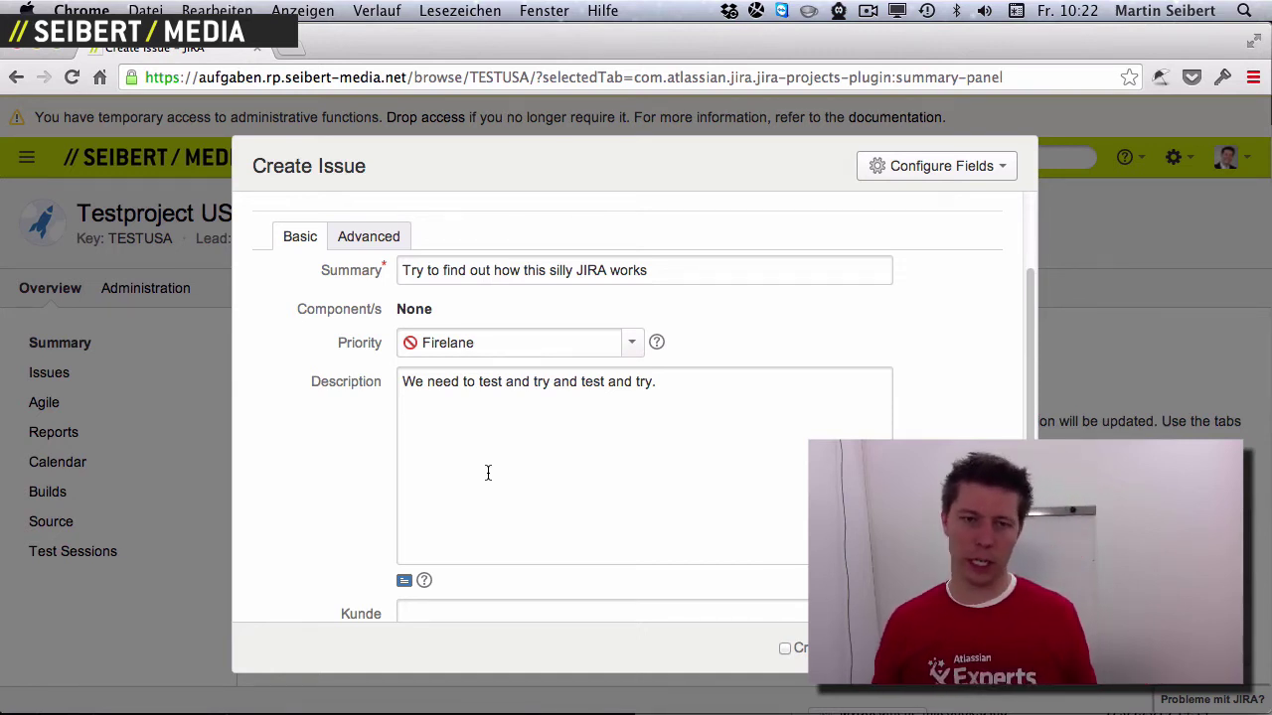
{"action": "scroll", "coordinate": [367, 345], "scroll_direction": "up", "scroll_amount": 3}
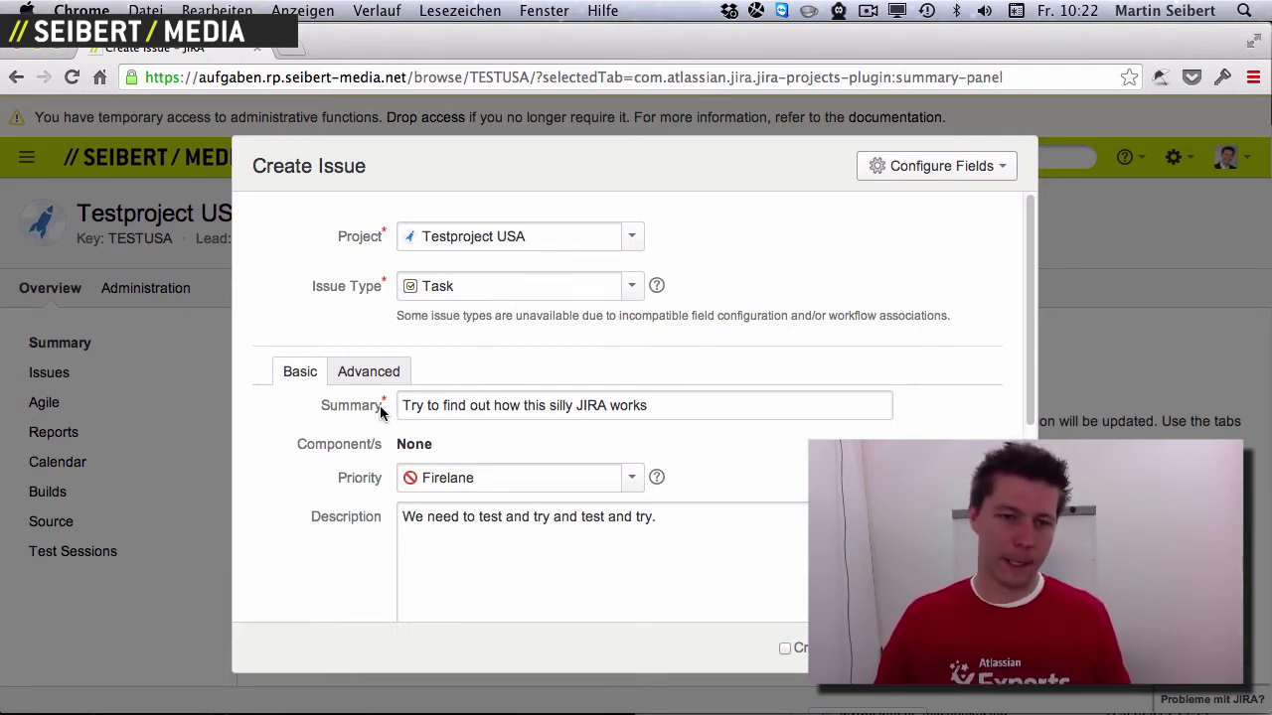
- Submit the new task in Testproject USA and open the created issue
{"action": "left_click_drag", "start_coordinate": [400, 405], "coordinate": [722, 397]}
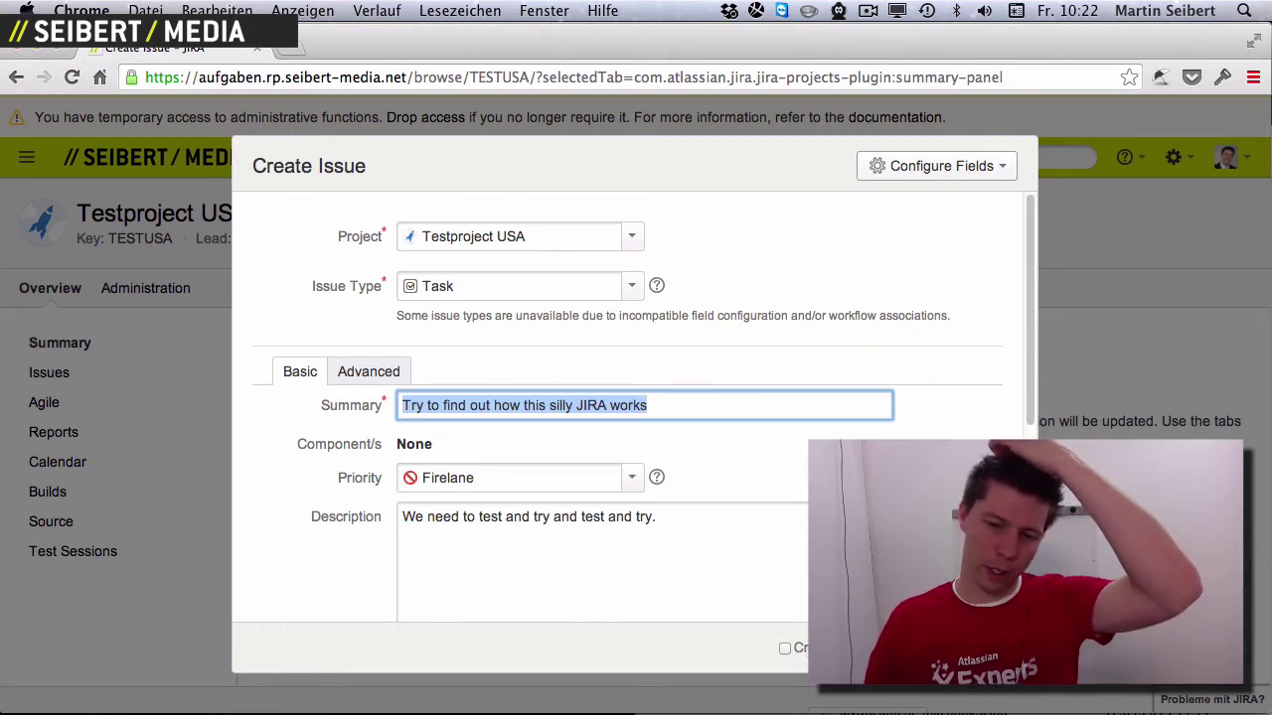
{"action": "key", "text": "Return"}
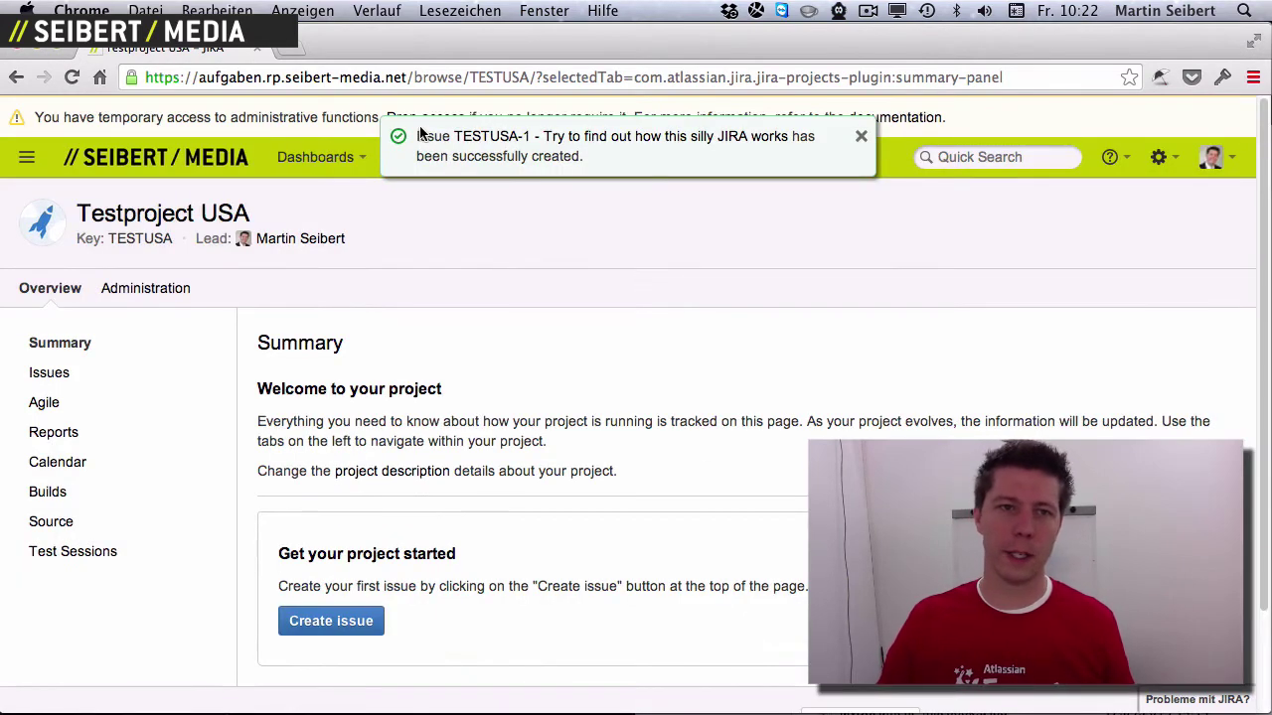
{"action": "left_click", "coordinate": [503, 145]}
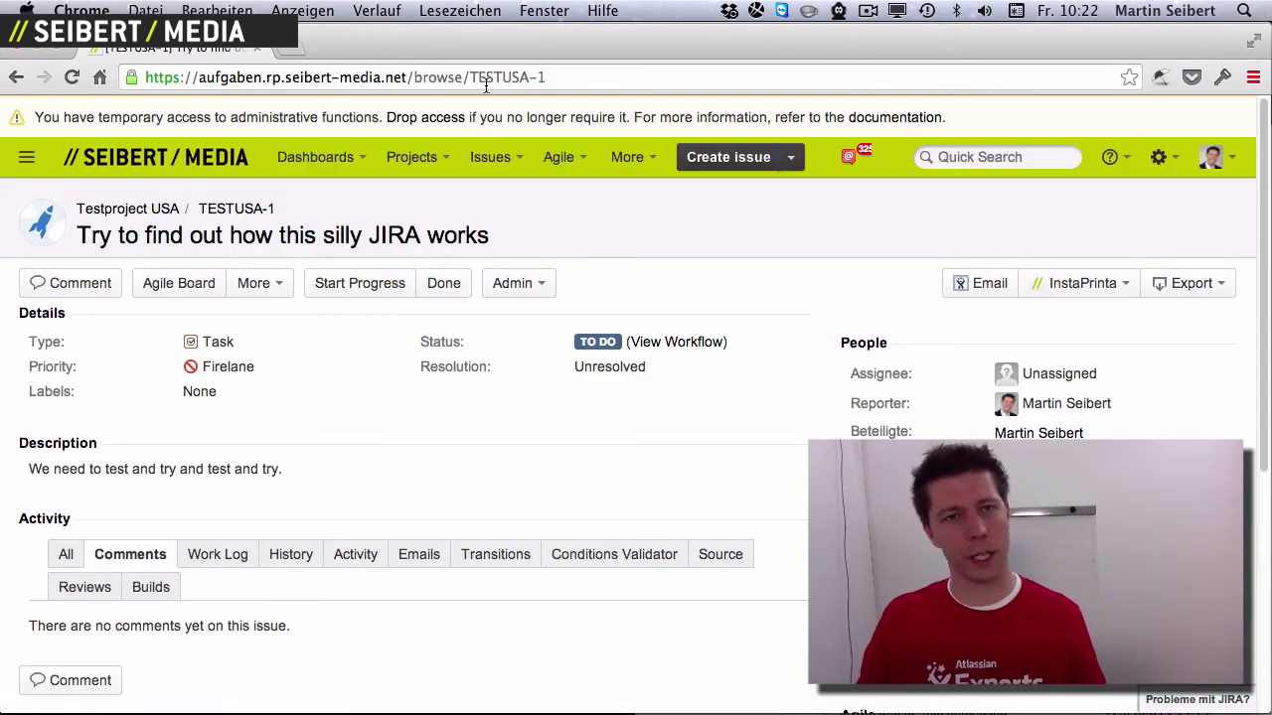
- Try the issue key TESTUSA-1451 in the page address without loading it, and restore TESTUSA-1
{"action": "left_click_drag", "start_coordinate": [473, 78], "coordinate": [555, 78]}
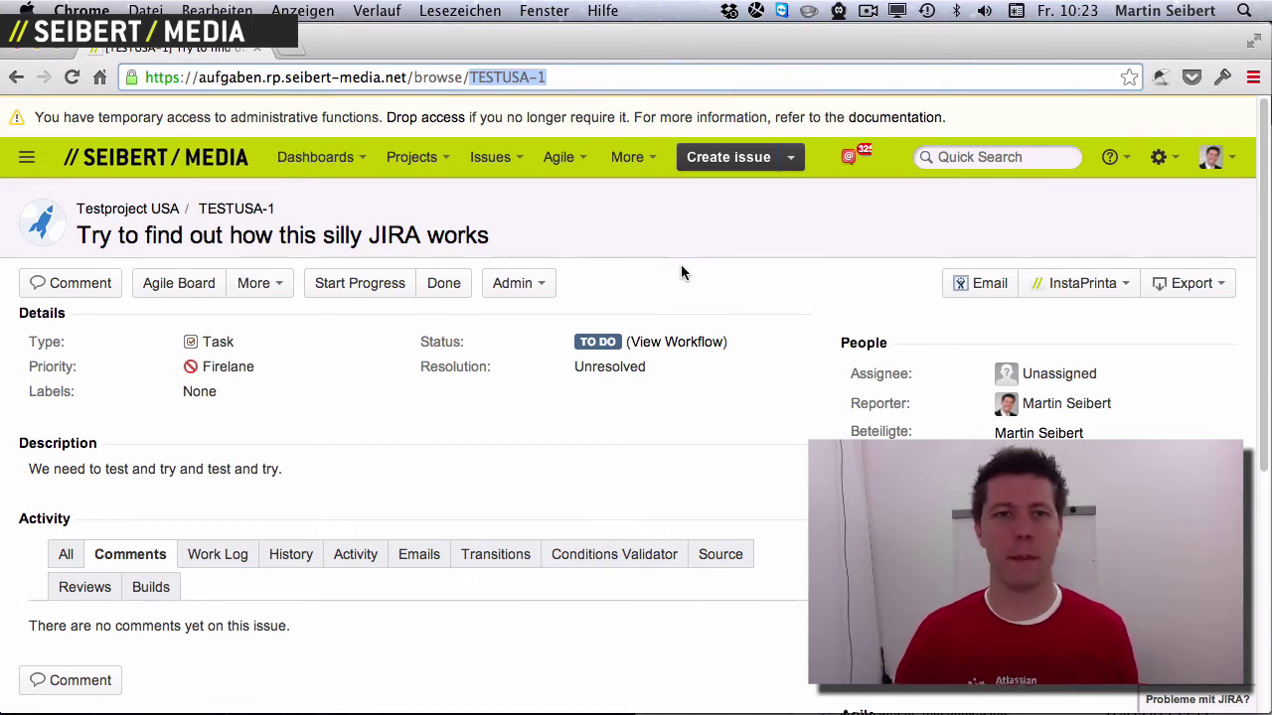
{"action": "left_click", "coordinate": [577, 79]}
{"action": "type", "text": "451"}
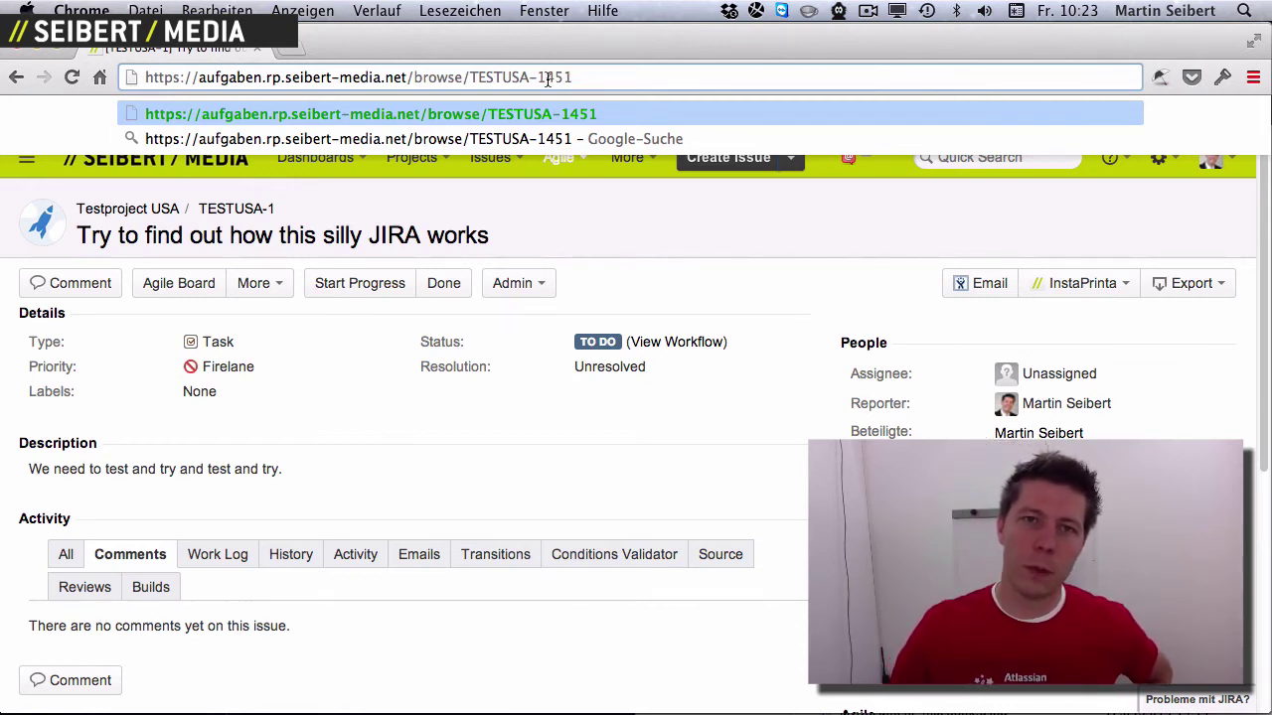
{"action": "left_click_drag", "start_coordinate": [545, 78], "coordinate": [632, 79]}
{"action": "key", "text": "BackSpace"}
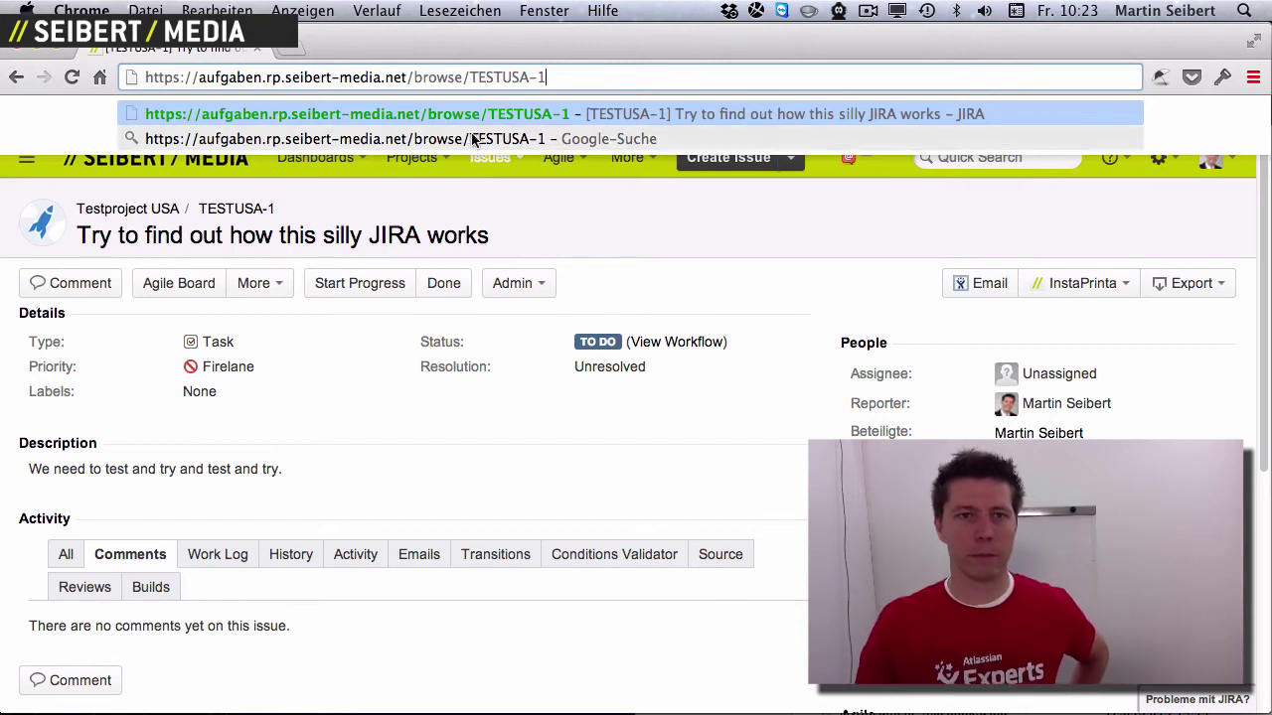
{"action": "left_click_drag", "start_coordinate": [468, 78], "coordinate": [588, 77]}
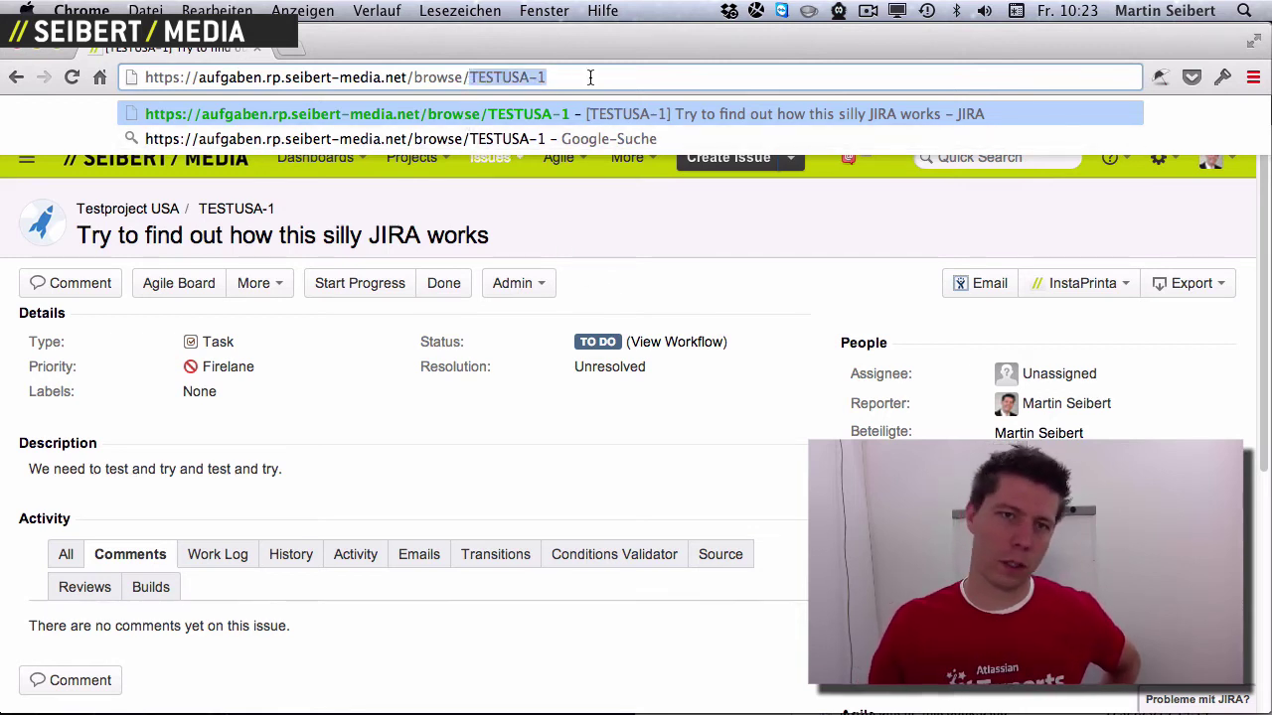
{"action": "left_click", "coordinate": [616, 280]}
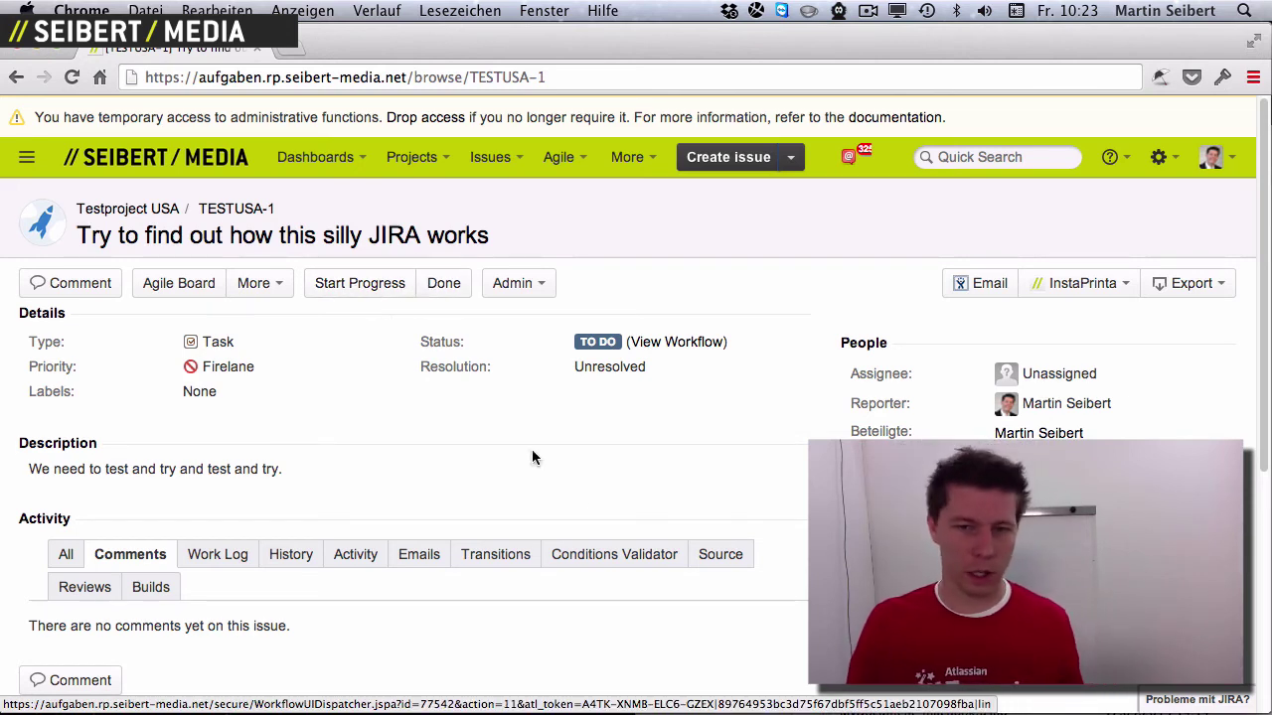
{"action": "left_click", "coordinate": [258, 284]}
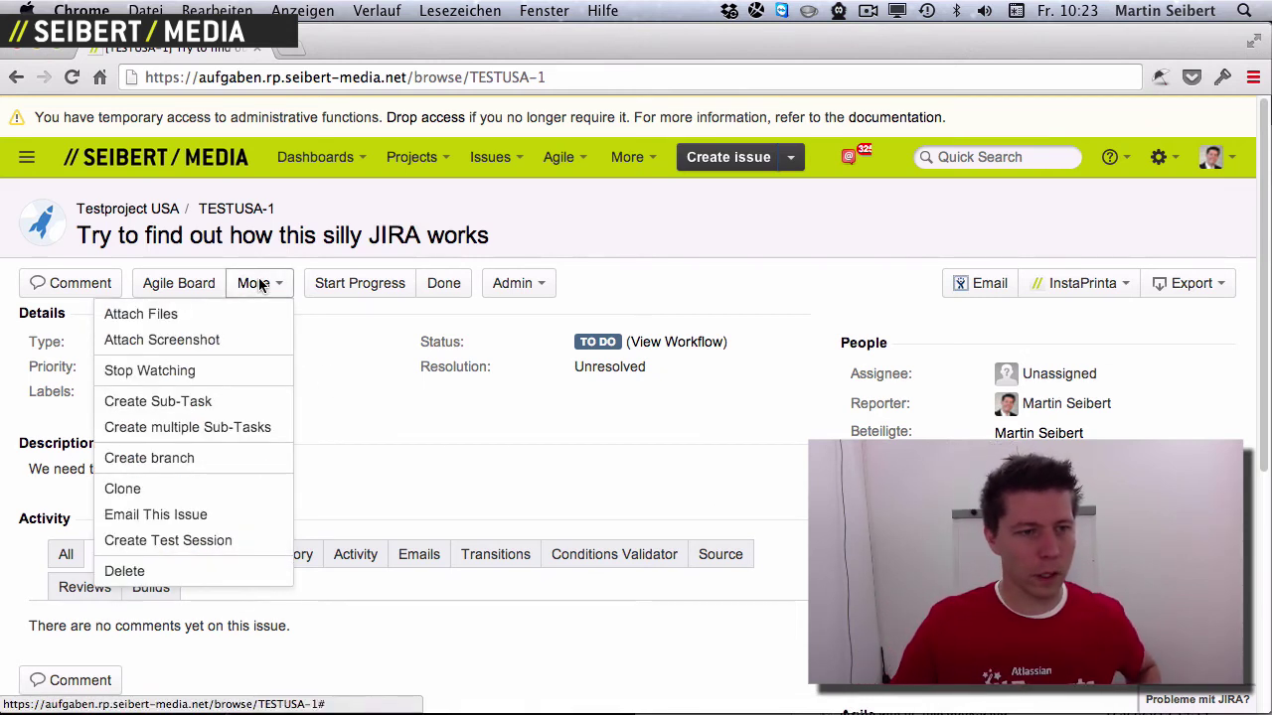
{"action": "left_click", "coordinate": [401, 392]}
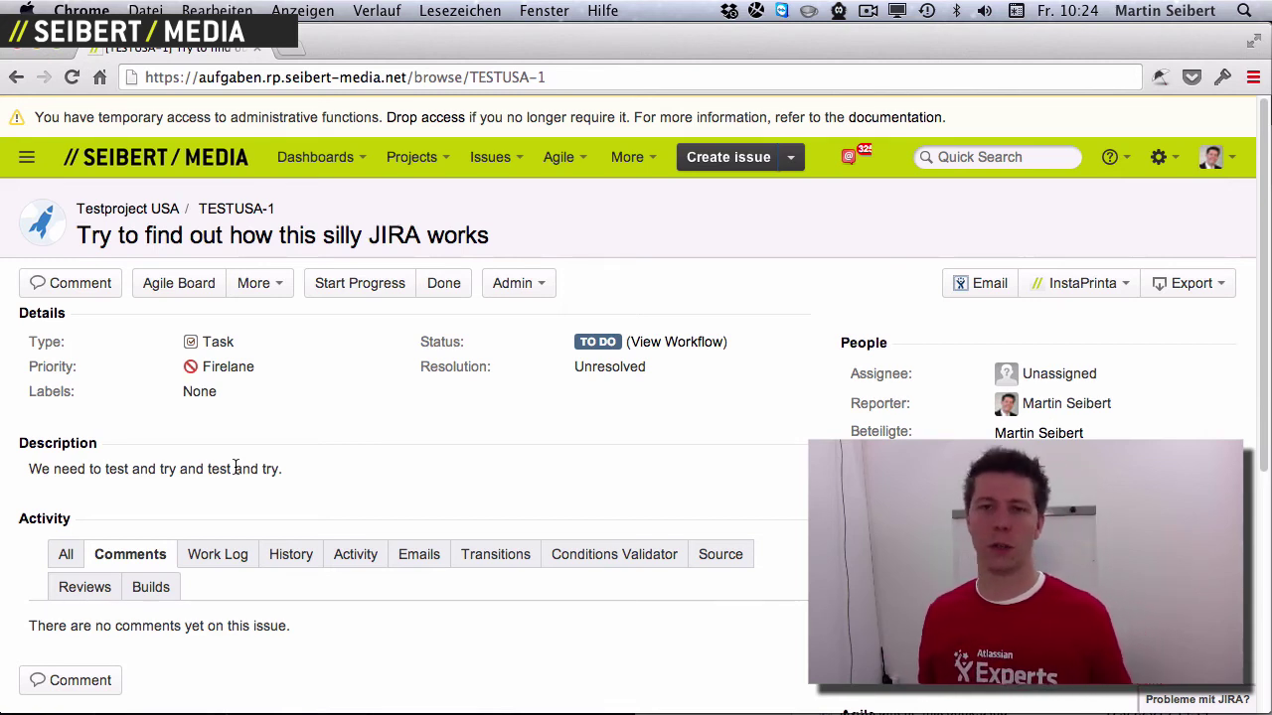
- Create a task with the summary "Test 123" in Testproject USA, keeping the form open for another issue
{"action": "left_click", "coordinate": [755, 157]}
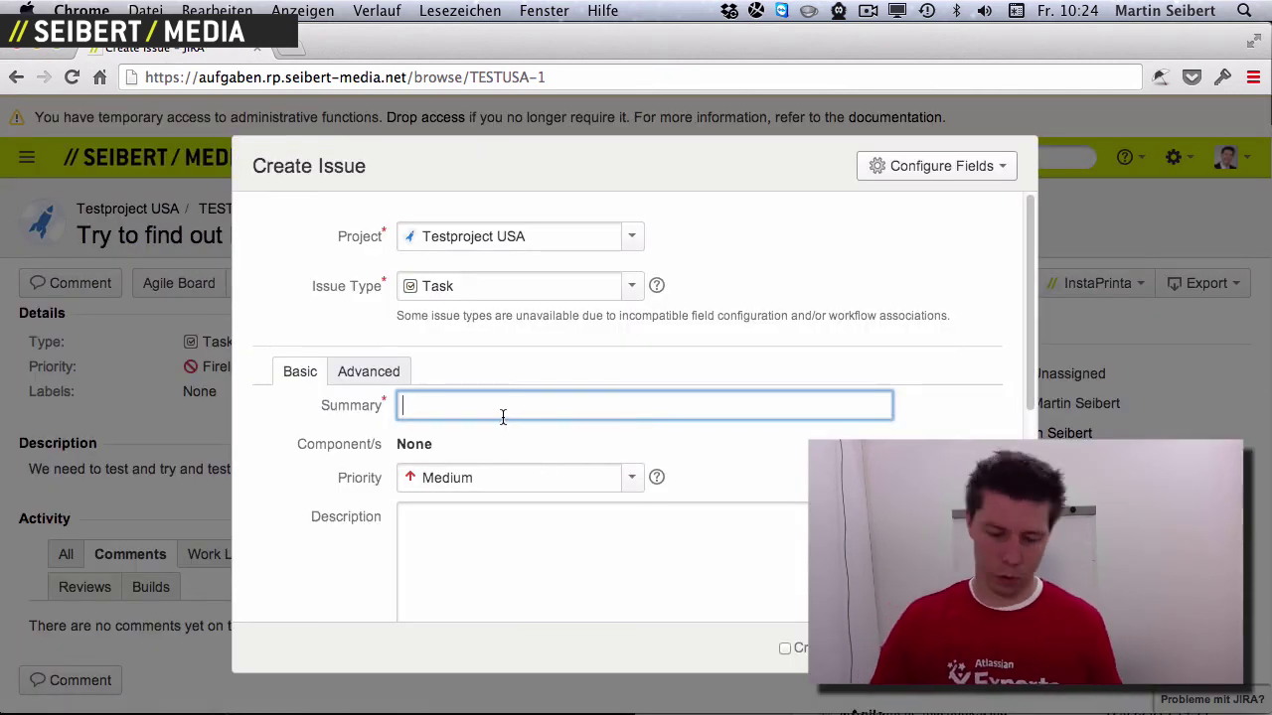
{"action": "type", "text": "Test 123"}
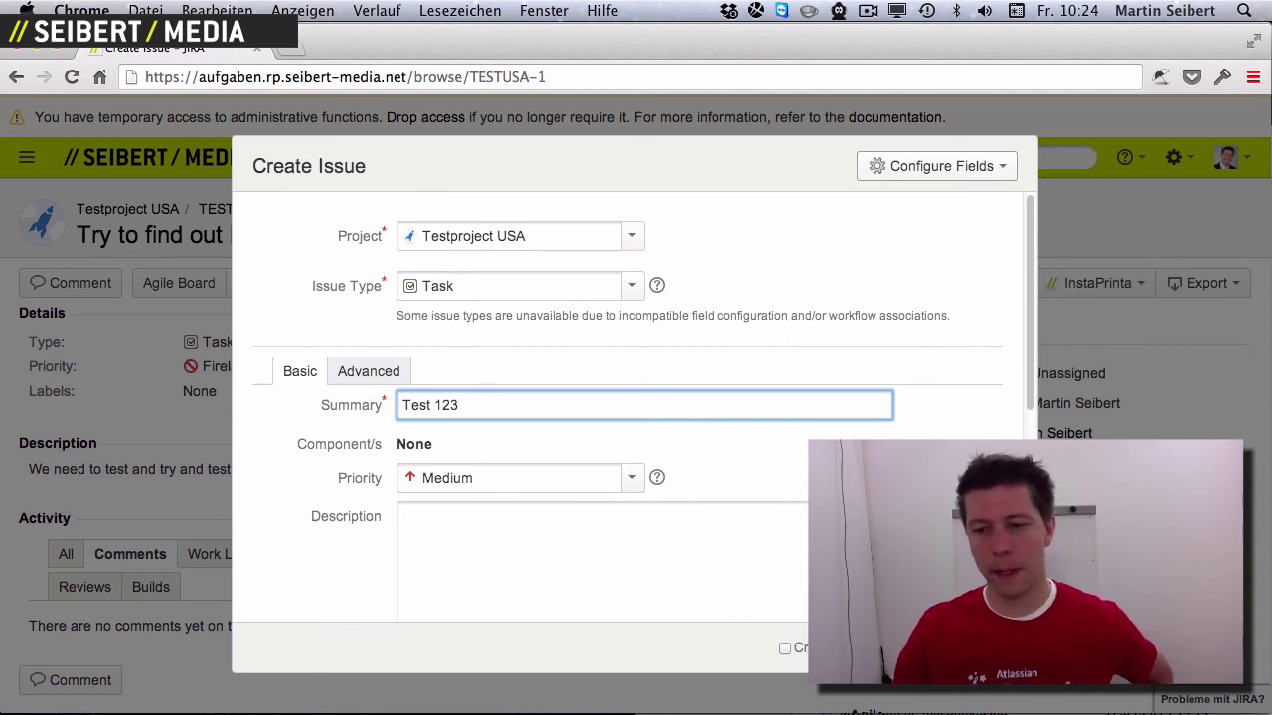
{"action": "left_click", "coordinate": [785, 648]}
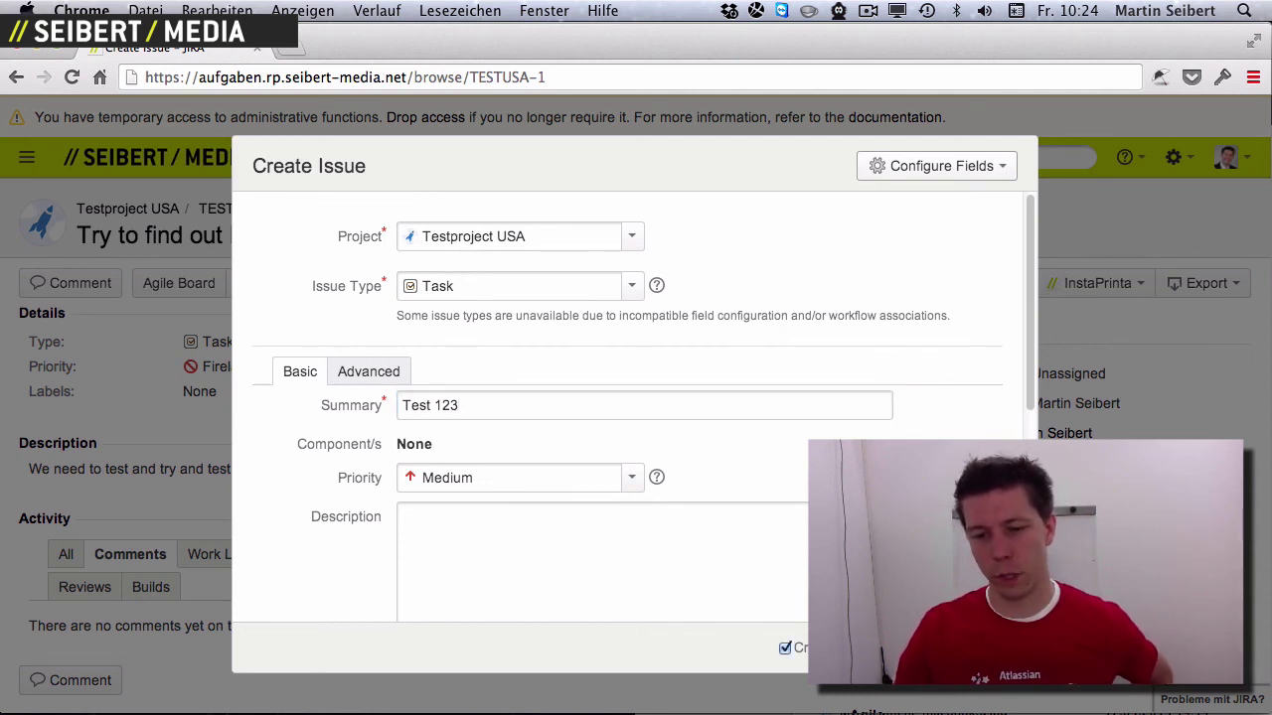
{"action": "left_click", "coordinate": [829, 648]}
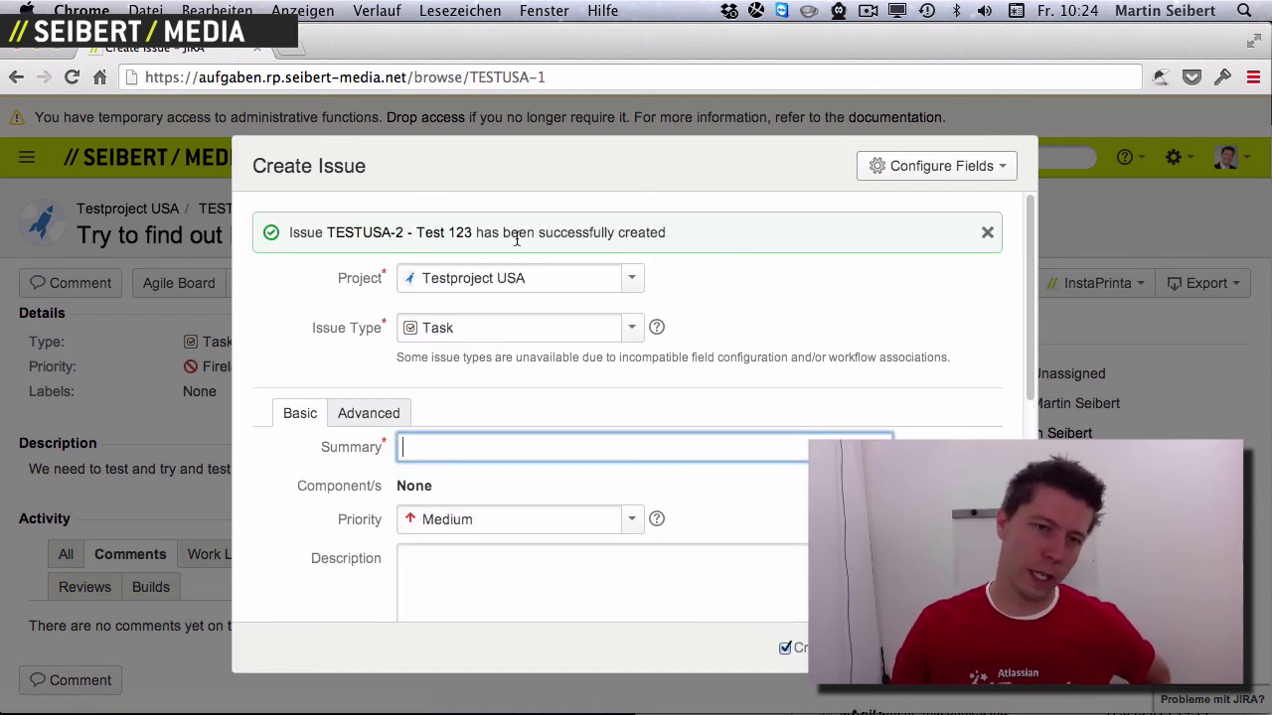
- Create a further task with the summary "testtesttest" and open the created issue
{"action": "type", "text": "testte"}
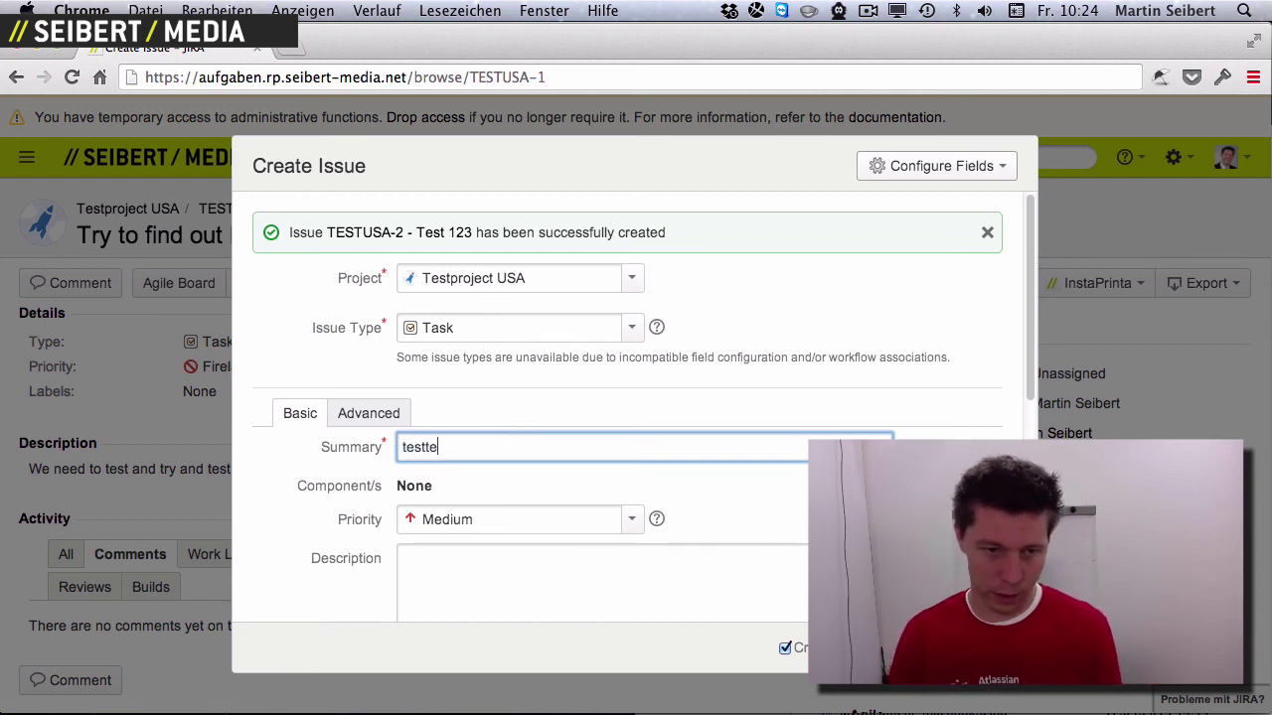
{"action": "type", "text": "sttest"}
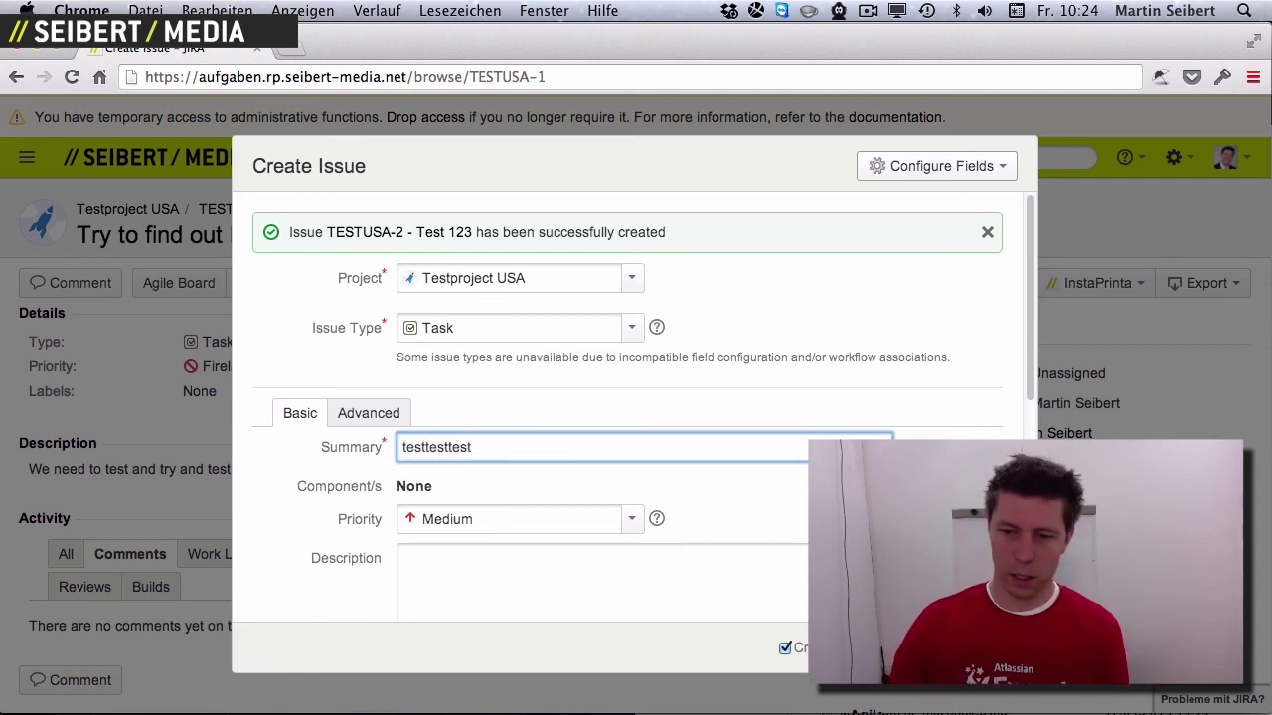
{"action": "key", "text": "Return"}
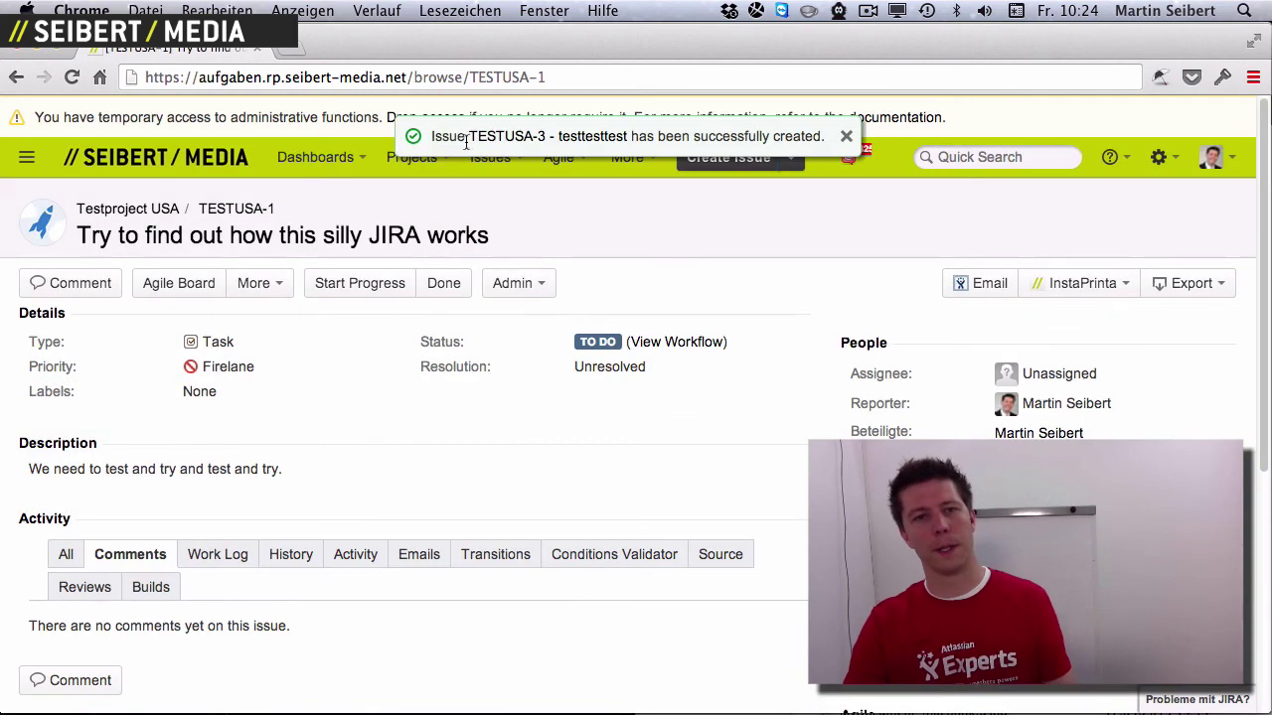
{"action": "left_click", "coordinate": [516, 133]}
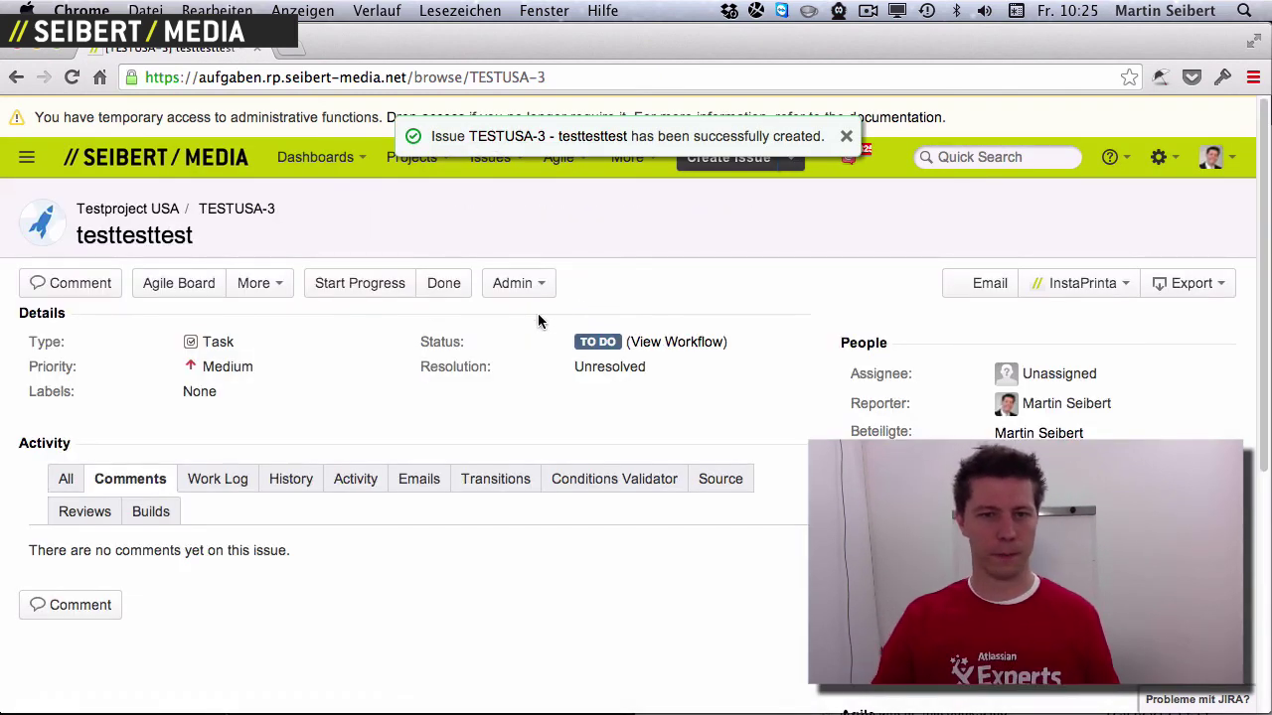